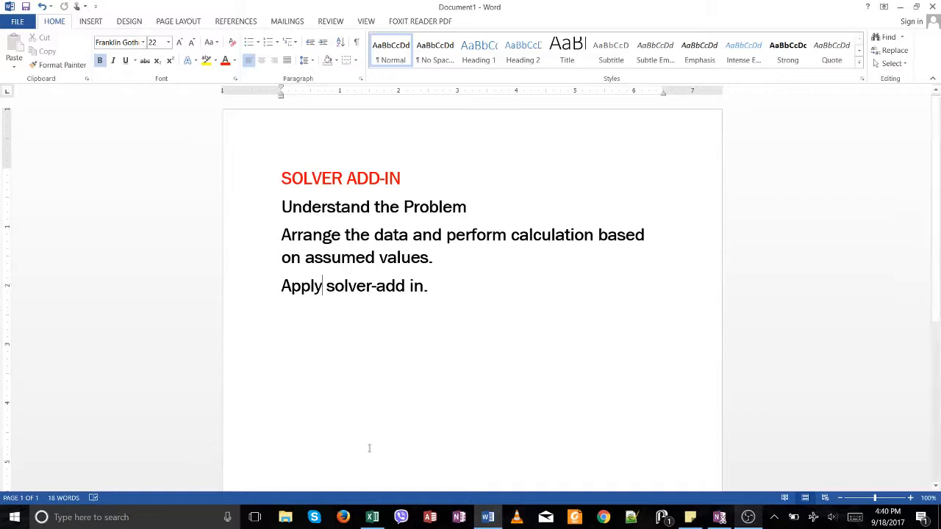
Step: Switch to the Excel Tutorial workbook in Excel and enable the Solver Add-in among the Excel add-ins
{"action": "left_click", "coordinate": [372, 519]}
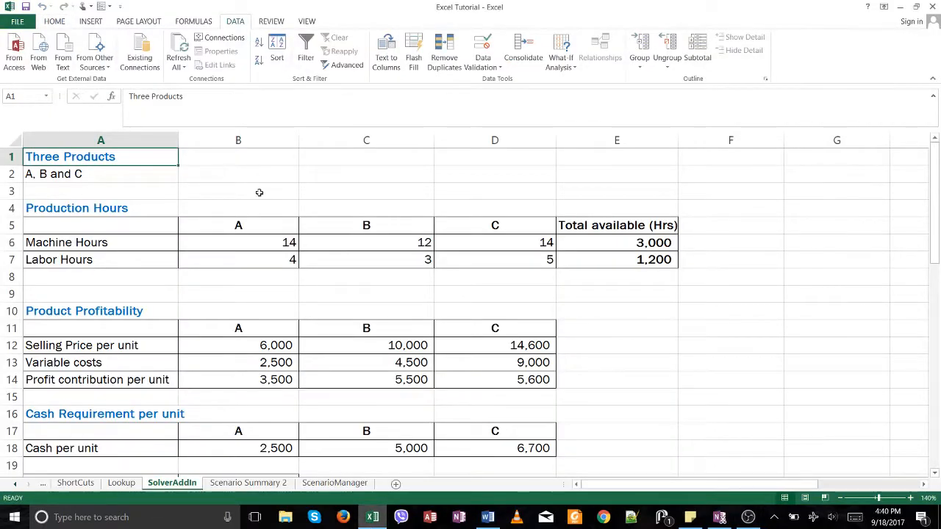
{"action": "left_click", "coordinate": [52, 21]}
{"action": "left_click", "coordinate": [18, 21]}
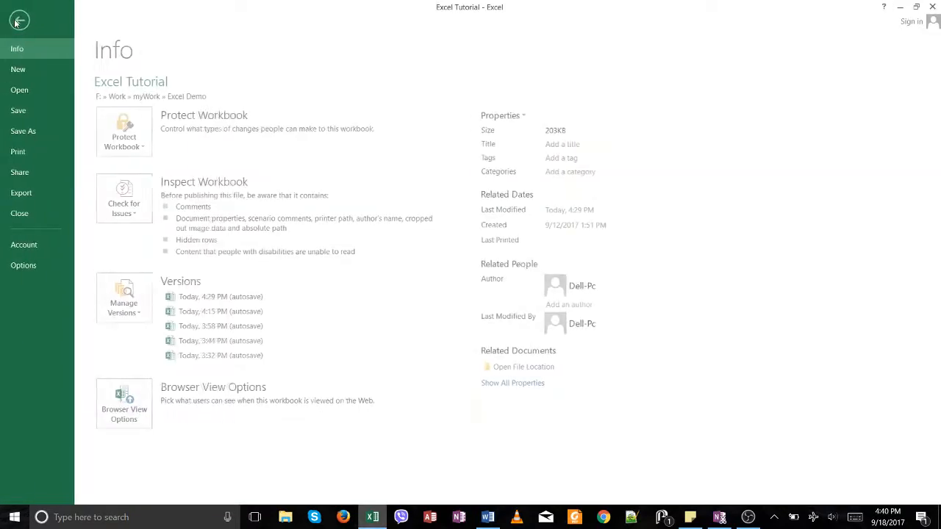
{"action": "left_click", "coordinate": [44, 266]}
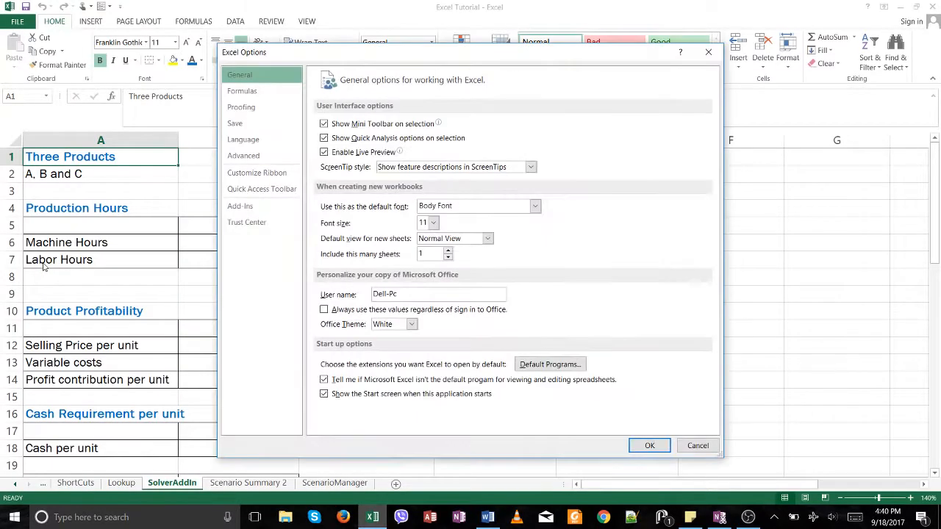
{"action": "left_click", "coordinate": [240, 206]}
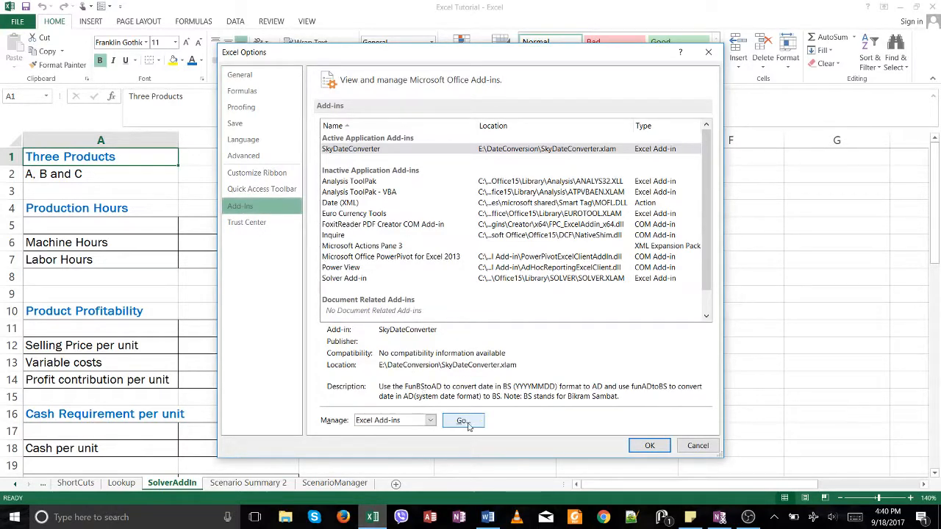
{"action": "left_click", "coordinate": [464, 420]}
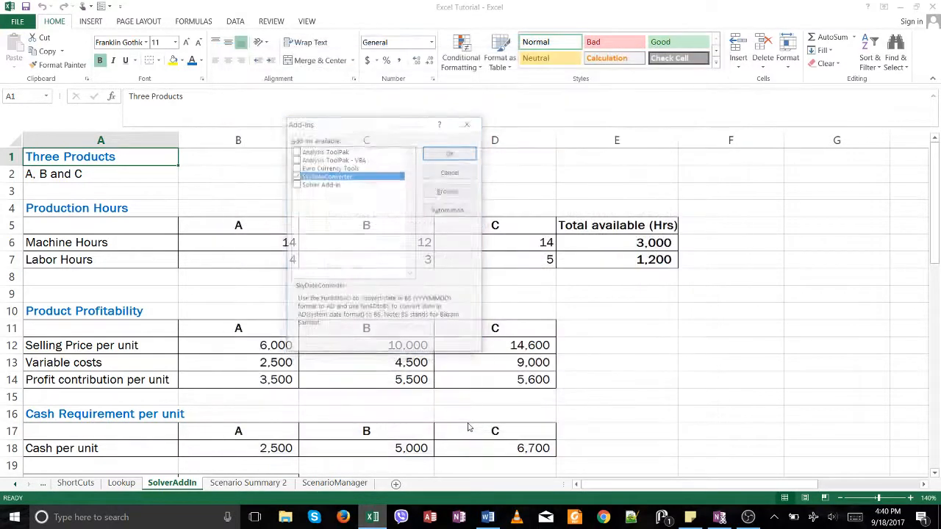
{"action": "left_click", "coordinate": [295, 185]}
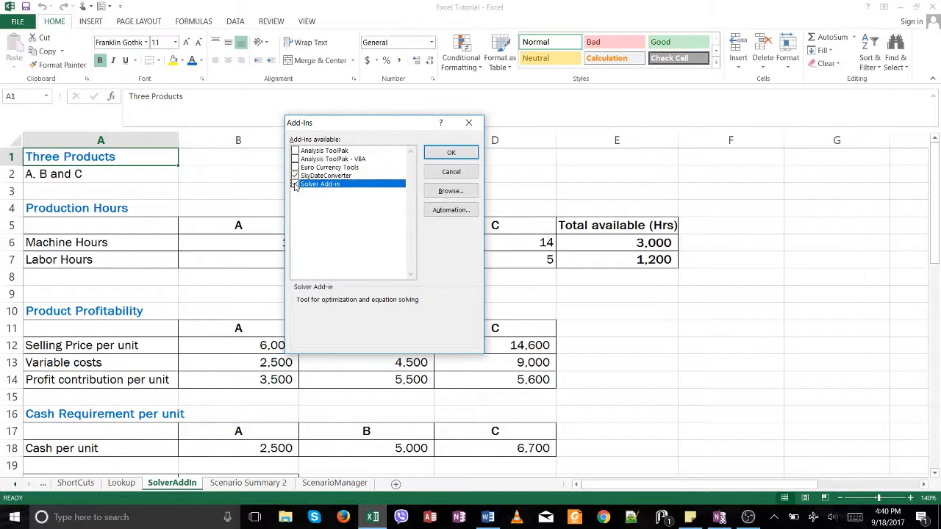
{"action": "left_click", "coordinate": [451, 155]}
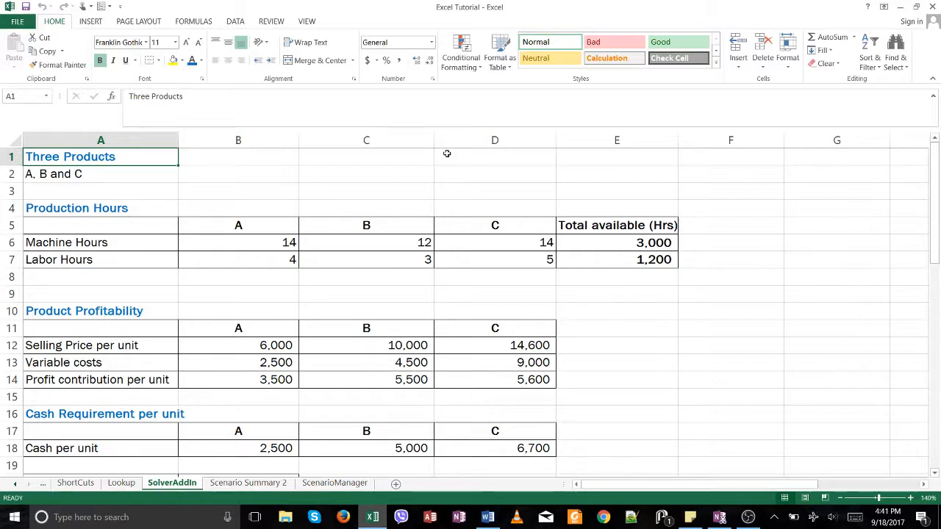
Step: Review the product list and the machine and labor hours per product against the total available hours
{"action": "left_click", "coordinate": [66, 174]}
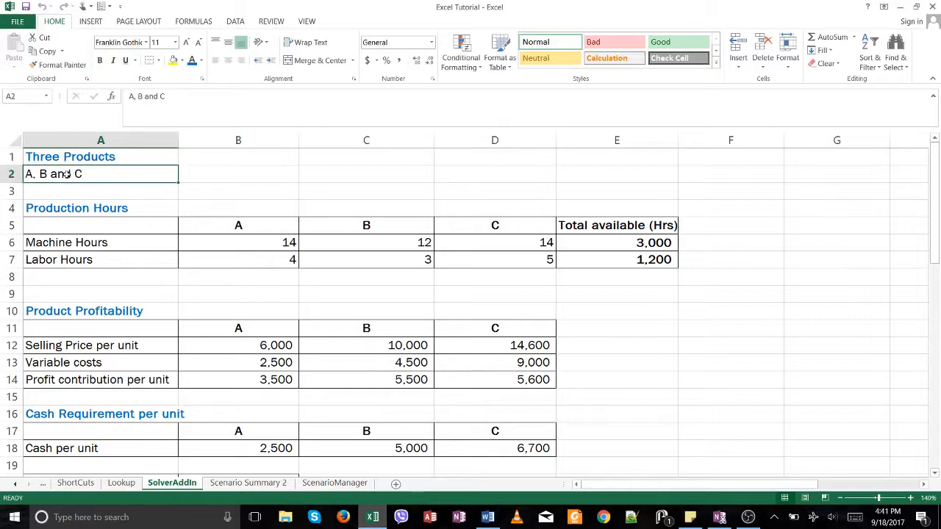
{"action": "left_click", "coordinate": [100, 249]}
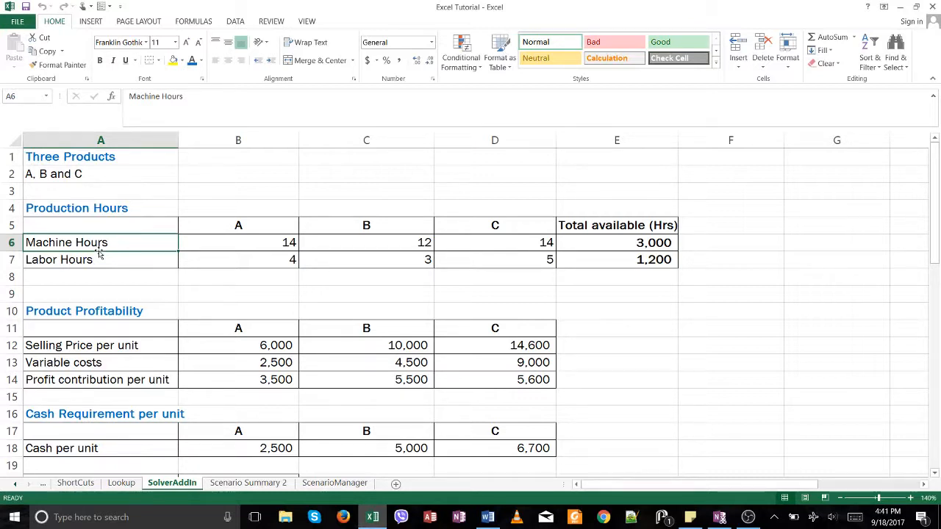
{"action": "key", "text": "Right"}
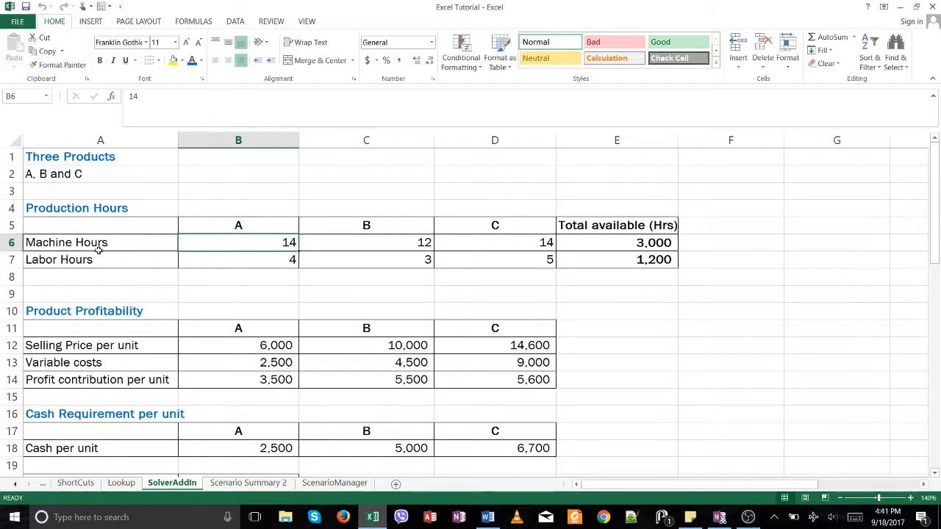
{"action": "key", "text": "Down"}
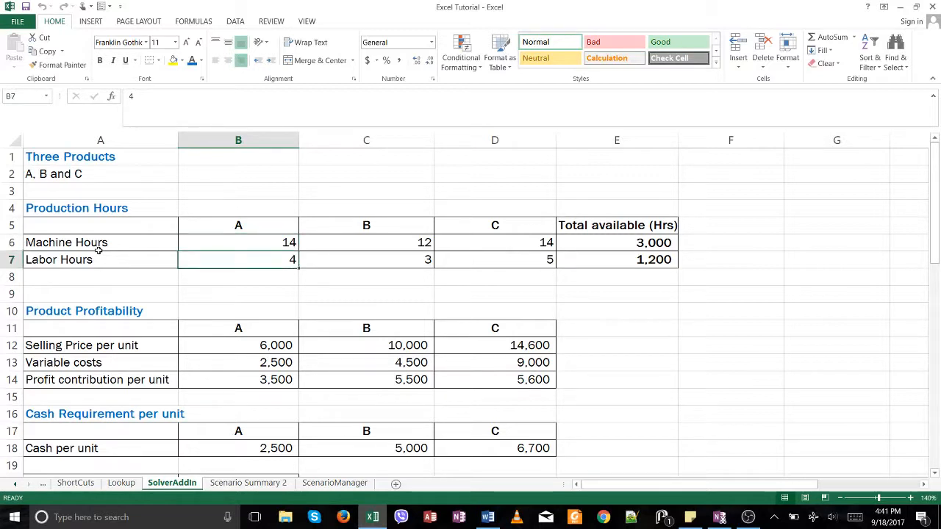
{"action": "key", "text": "Up"}
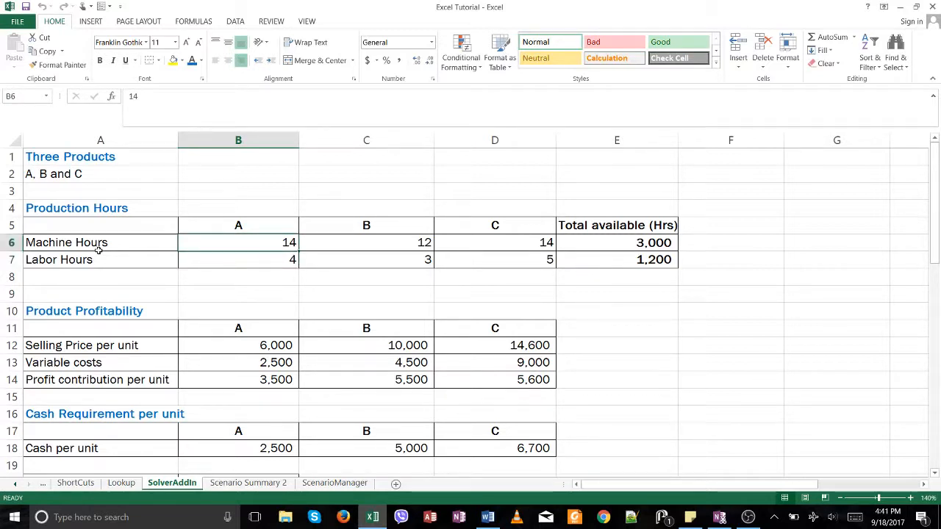
{"action": "key", "text": "Right"}
{"action": "key", "text": "Right"}
{"action": "key", "text": "Right"}
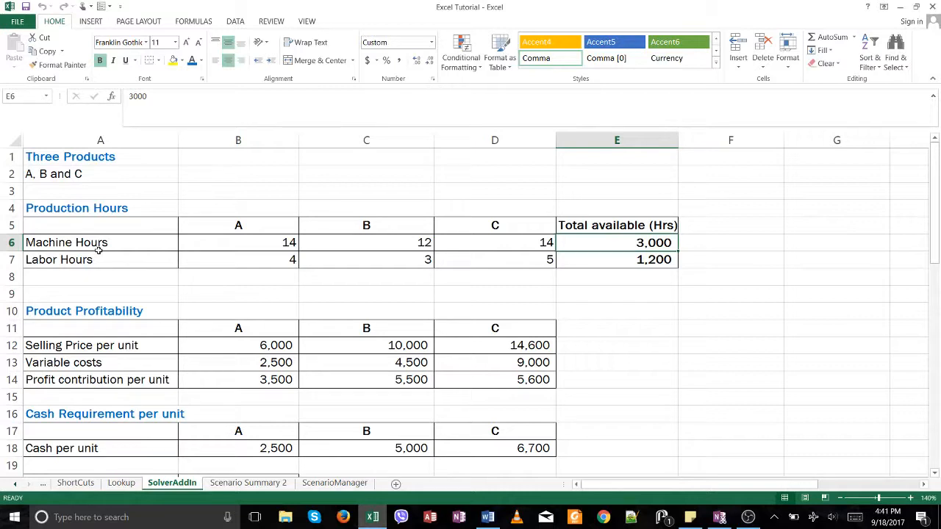
{"action": "key", "text": "Down"}
Step: Examine the Product Profitability table's selling price, variable costs and profit contribution per unit for products A, B and C
{"action": "key", "text": "Left"}
{"action": "key", "text": "Left"}
{"action": "key", "text": "Left"}
{"action": "key", "text": "Left"}
{"action": "key", "text": "Down"}
{"action": "key", "text": "Down"}
{"action": "key", "text": "Down"}
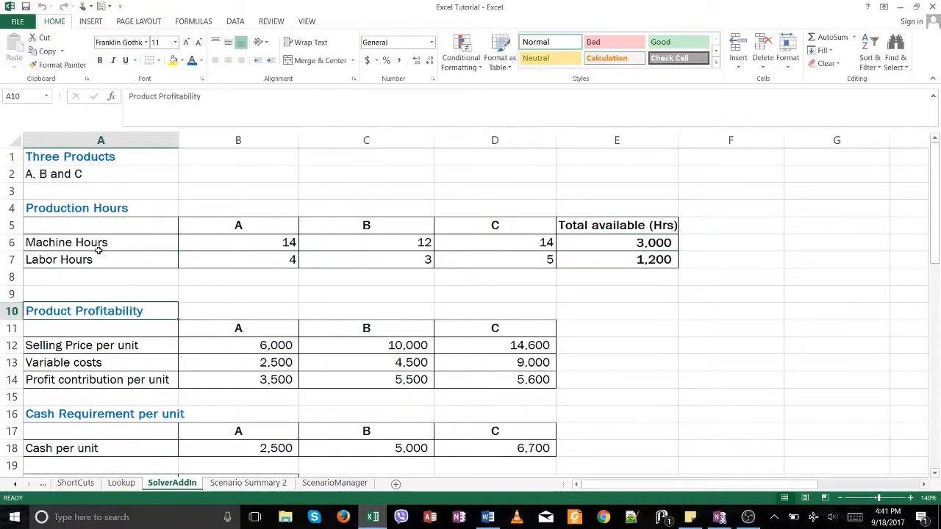
{"action": "key", "text": "Down"}
{"action": "key", "text": "Down"}
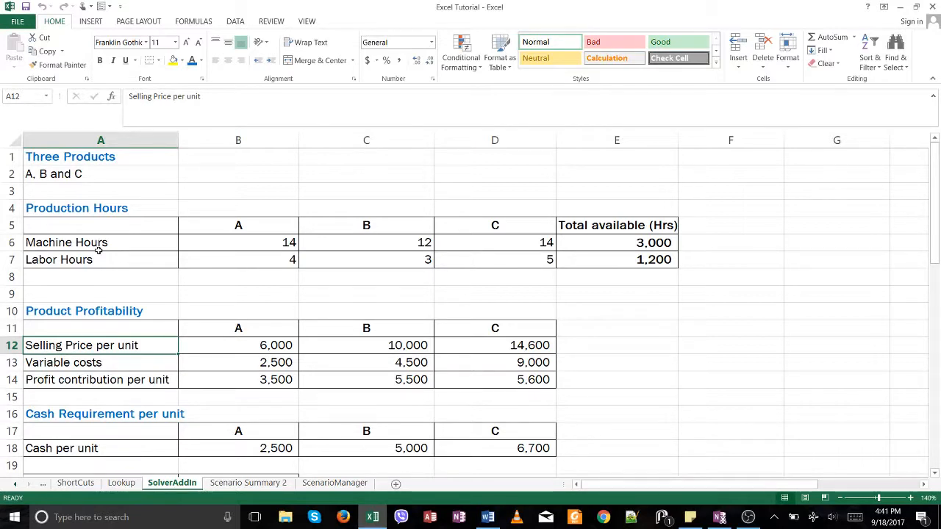
{"action": "key", "text": "Right"}
{"action": "key", "text": "Down"}
{"action": "key", "text": "Down"}
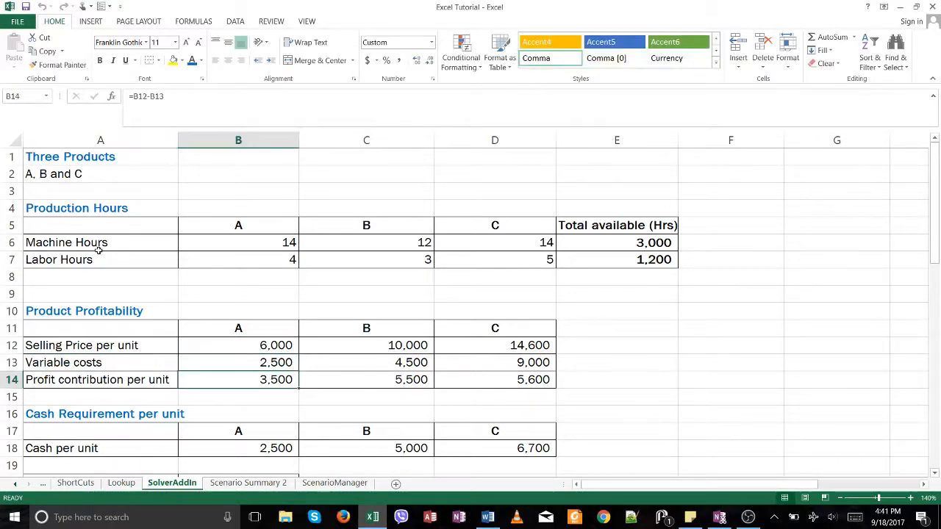
{"action": "key", "text": "Left"}
{"action": "key", "text": "Right"}
{"action": "key", "text": "Left"}
{"action": "key", "text": "Right"}
{"action": "key", "text": "Right"}
{"action": "key", "text": "Right"}
{"action": "key", "text": "Left"}
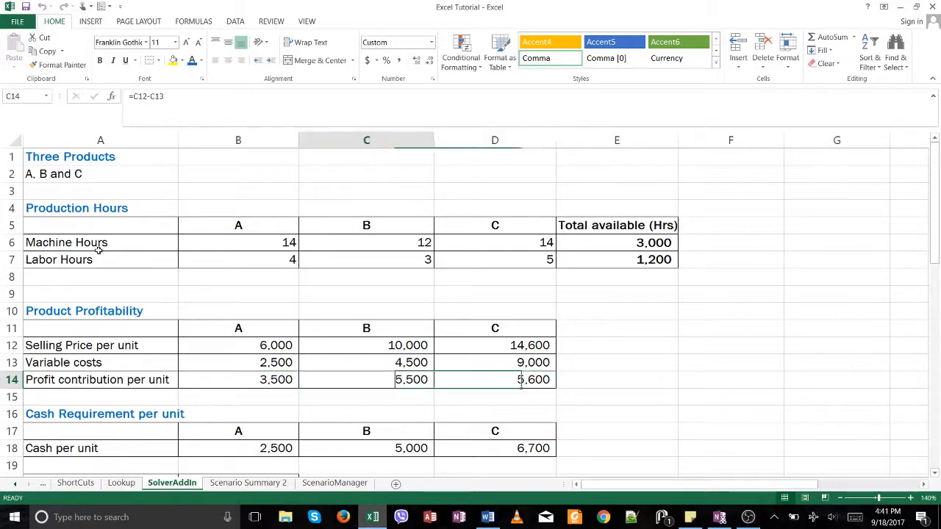
{"action": "key", "text": "Left"}
{"action": "key", "text": "Left"}
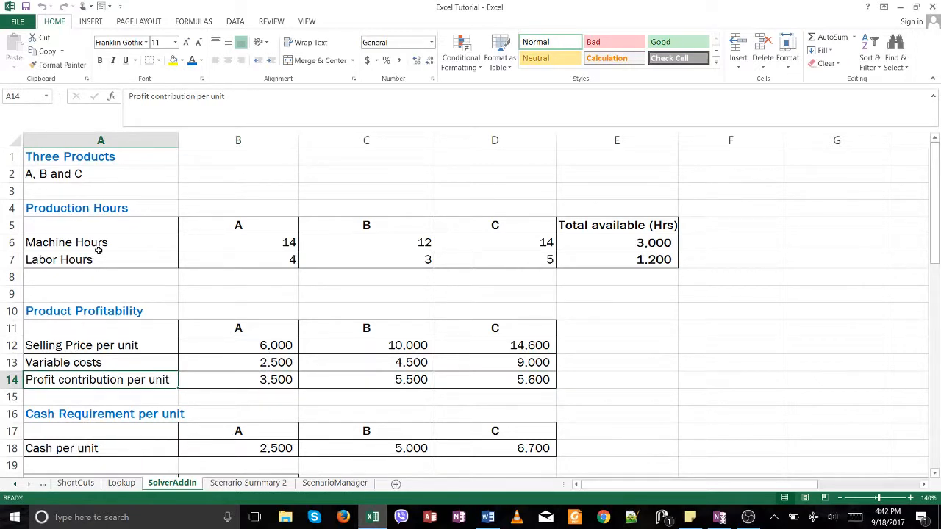
Step: Examine the cash requirement per unit for each product and the total available cash
{"action": "key", "text": "Down"}
{"action": "key", "text": "Down"}
{"action": "key", "text": "Down"}
{"action": "key", "text": "Down"}
{"action": "key", "text": "Down"}
{"action": "key", "text": "Down"}
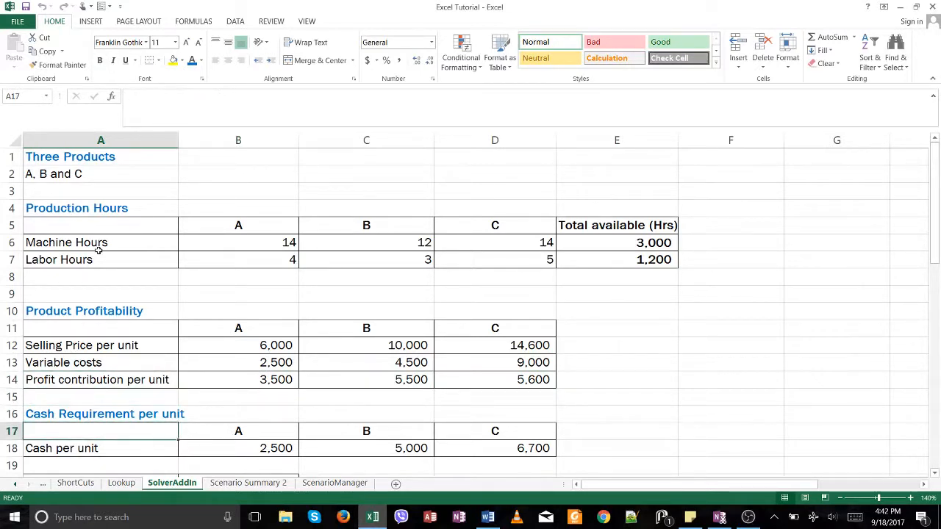
{"action": "key", "text": "Down"}
{"action": "key", "text": "Up"}
{"action": "key", "text": "Up"}
{"action": "key", "text": "Up"}
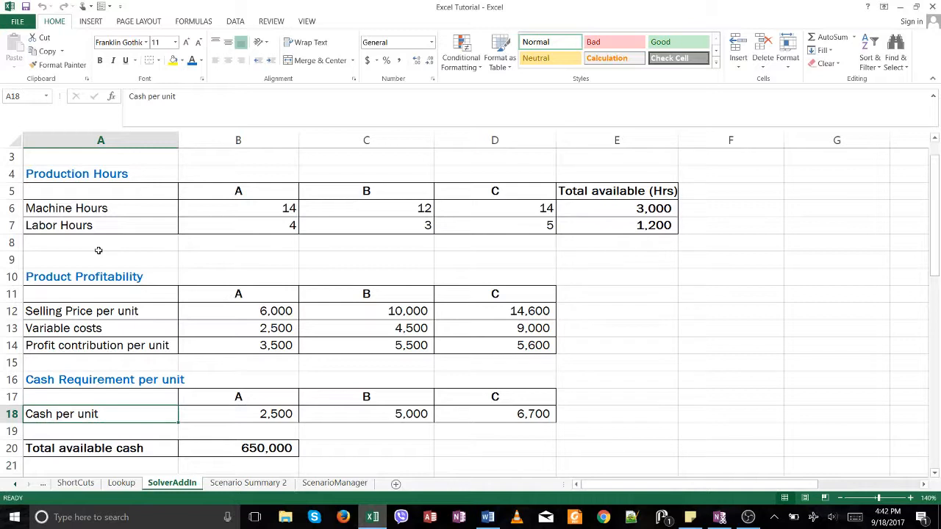
{"action": "key", "text": "Down"}
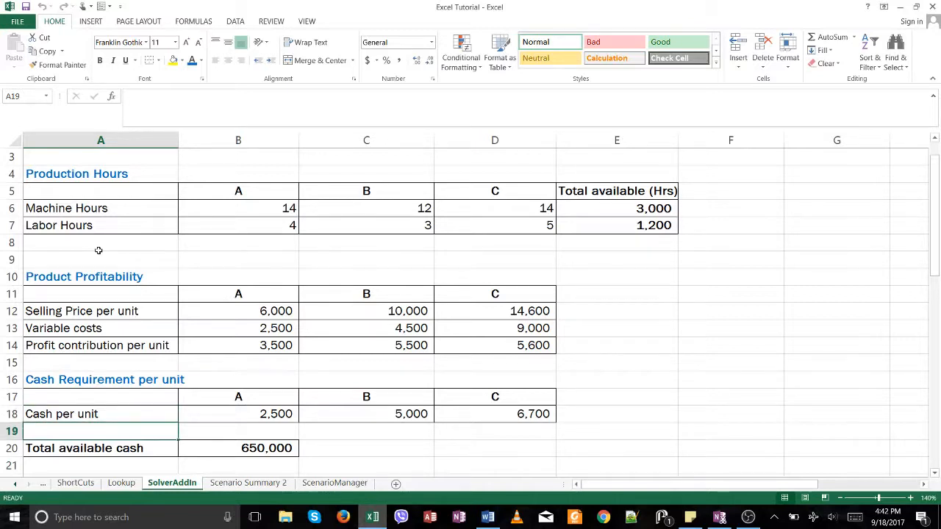
{"action": "key", "text": "Up"}
{"action": "key", "text": "Right"}
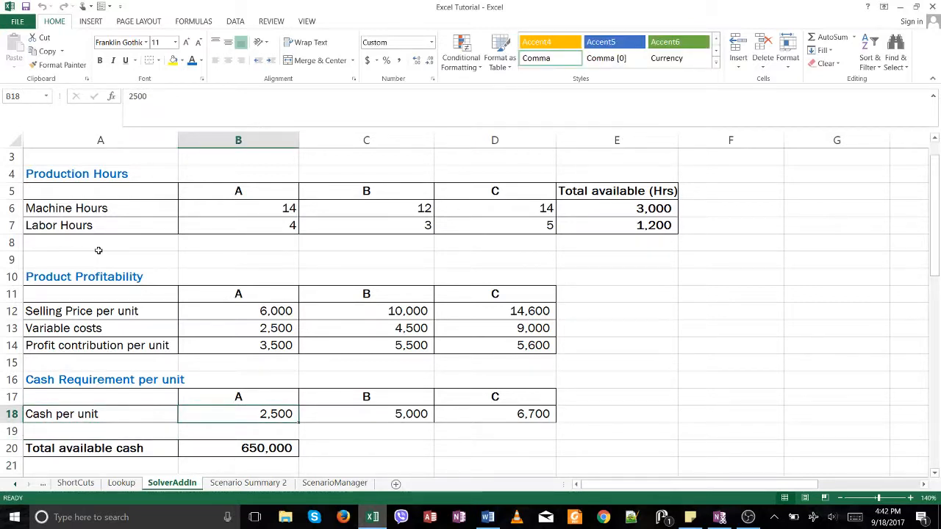
{"action": "key", "text": "Up"}
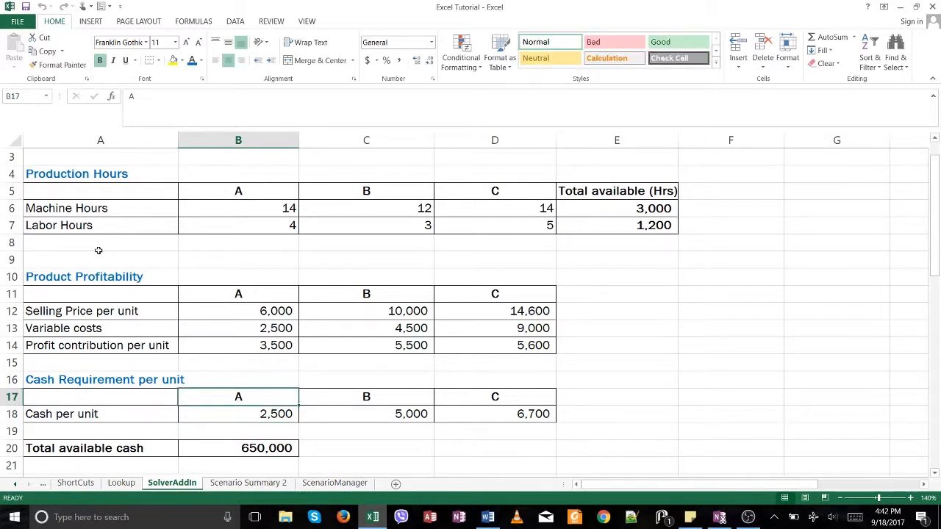
{"action": "key", "text": "Down"}
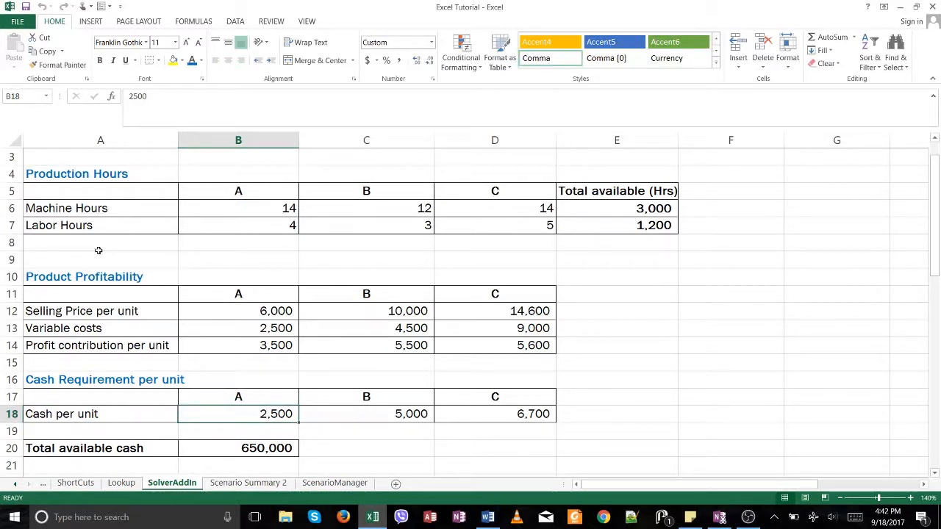
{"action": "key", "text": "Right"}
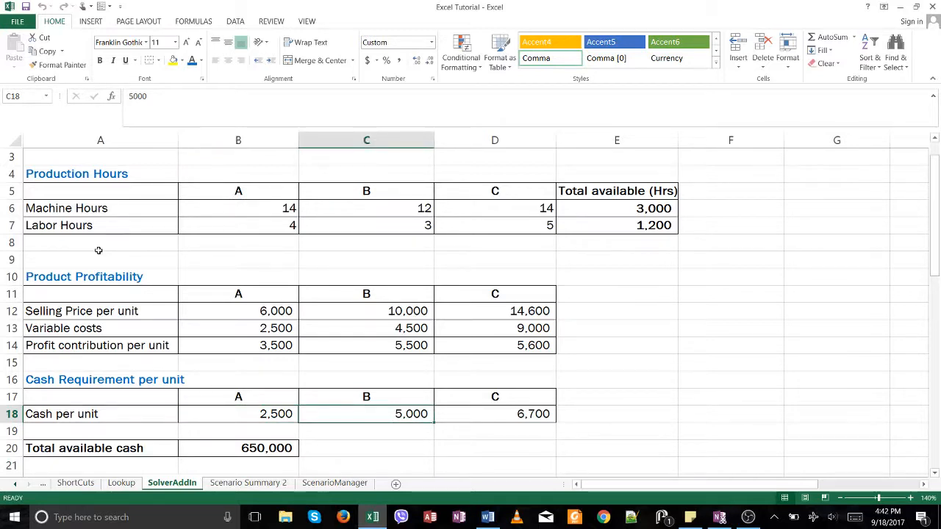
{"action": "key", "text": "Right"}
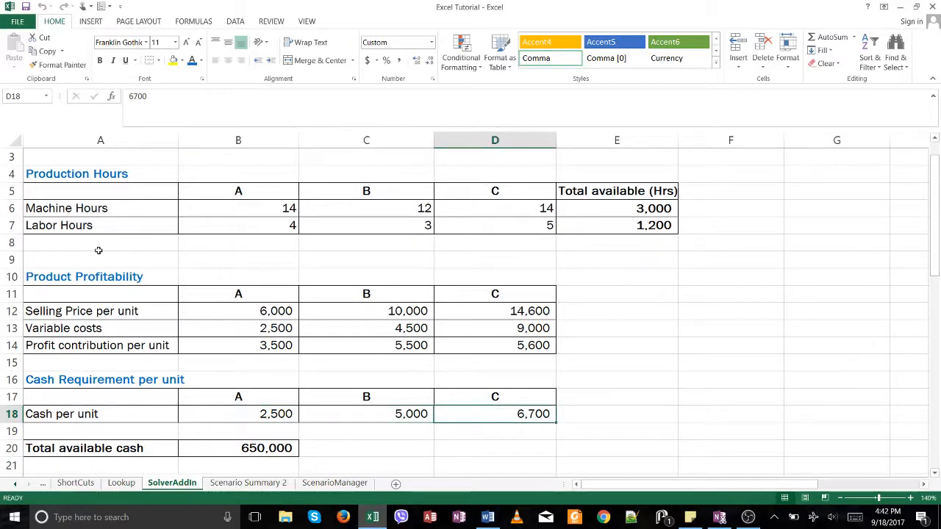
{"action": "key", "text": "Left"}
{"action": "key", "text": "Left"}
{"action": "key", "text": "Down"}
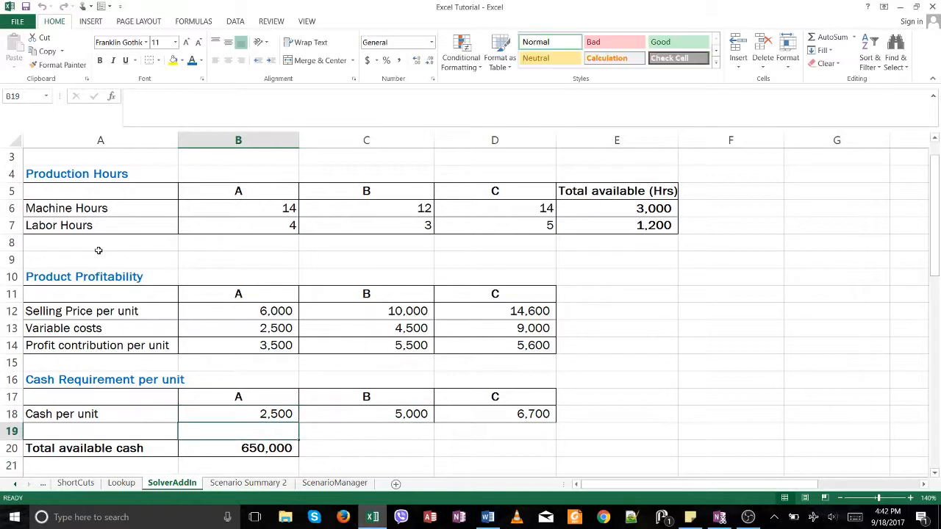
{"action": "key", "text": "Down"}
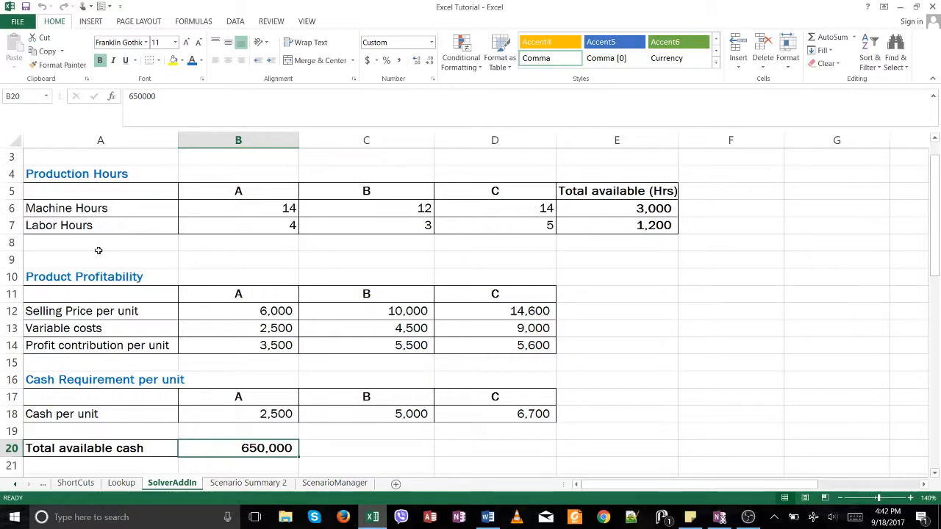
Step: Review the minimum units committed for each product and read the optimal-quantities question below the table
{"action": "key", "text": "Down"}
{"action": "key", "text": "Down"}
{"action": "key", "text": "Down"}
{"action": "key", "text": "Down"}
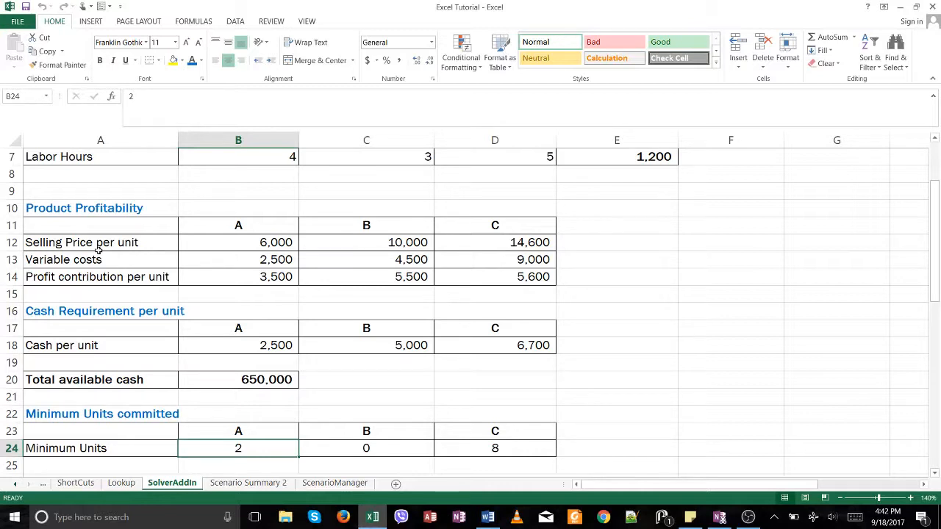
{"action": "key", "text": "Right"}
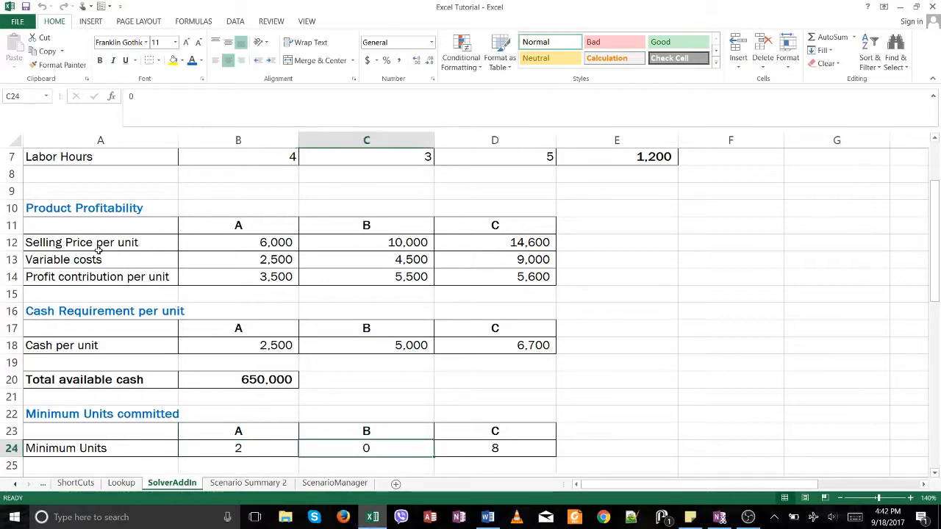
{"action": "key", "text": "Right"}
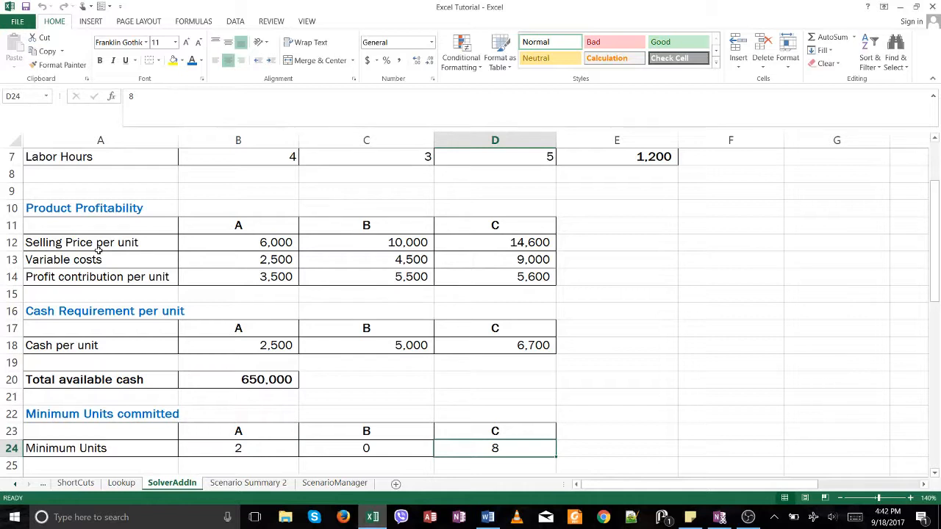
{"action": "key", "text": "Left"}
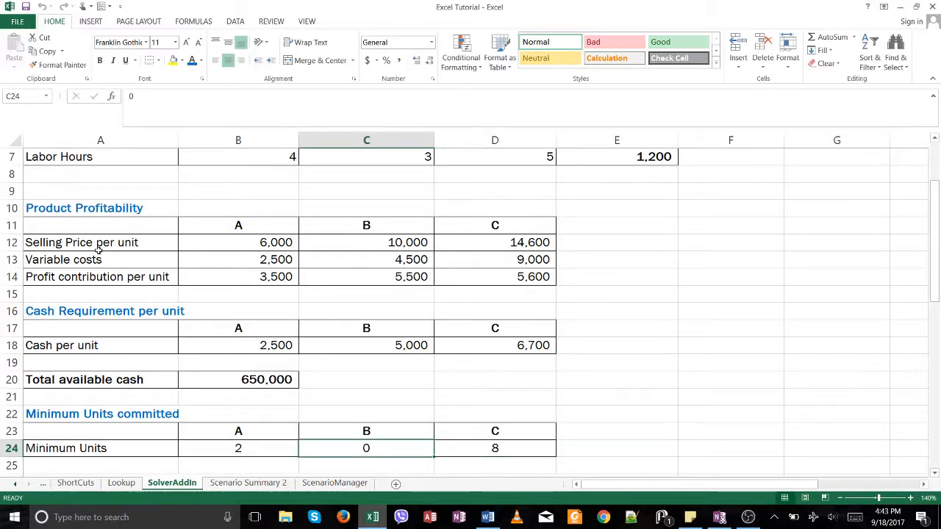
{"action": "key", "text": "Down"}
{"action": "key", "text": "Down"}
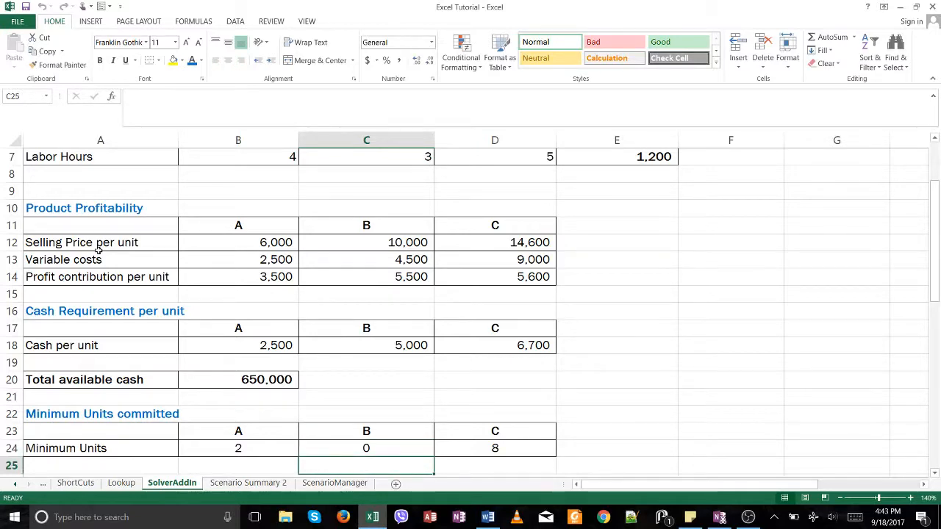
{"action": "key", "text": "Down"}
{"action": "key", "text": "Left"}
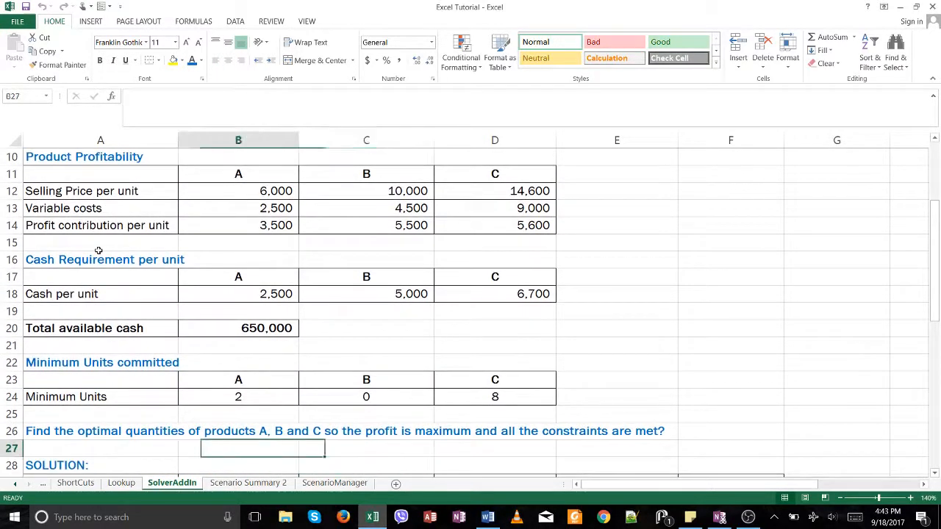
{"action": "key", "text": "Left"}
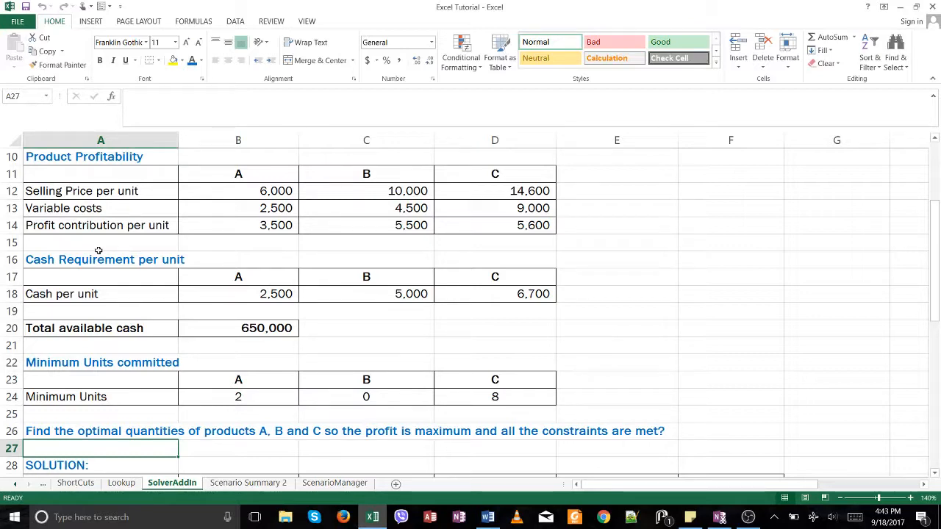
Step: Set the Produced and Sold units of products A, B and C to 1 each in the solution table
{"action": "key", "text": "Down"}
{"action": "key", "text": "Down"}
{"action": "key", "text": "Down"}
{"action": "key", "text": "Down"}
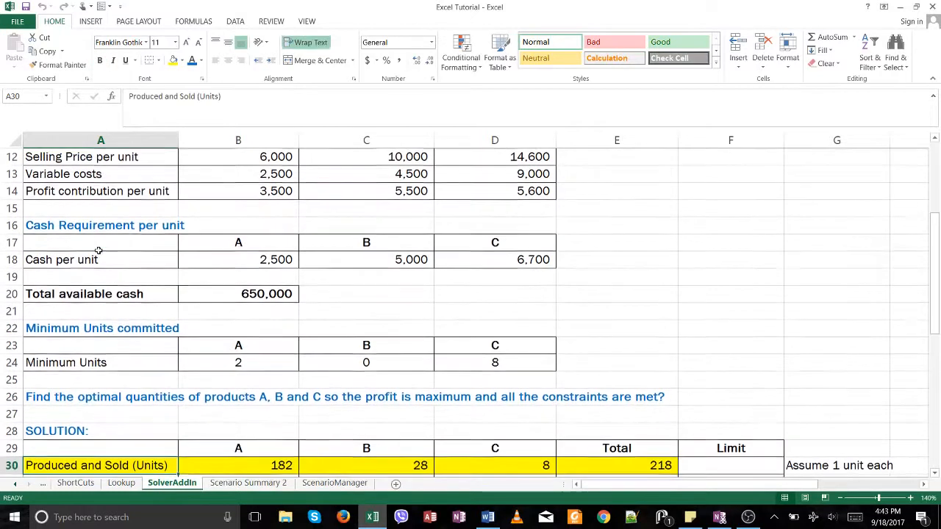
{"action": "key", "text": "Up"}
{"action": "key", "text": "Right"}
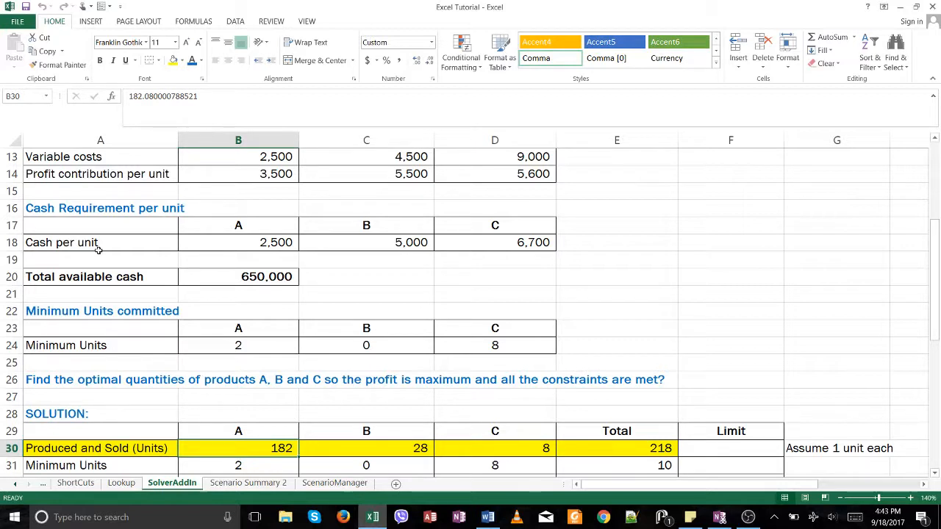
{"action": "type", "text": "1"}
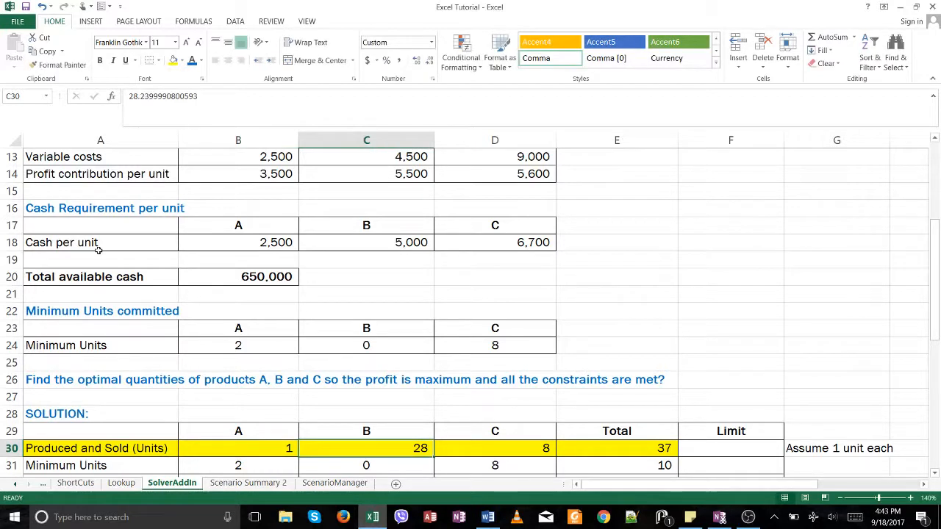
{"action": "type", "text": "1"}
{"action": "key", "text": "Tab"}
{"action": "type", "text": "1"}
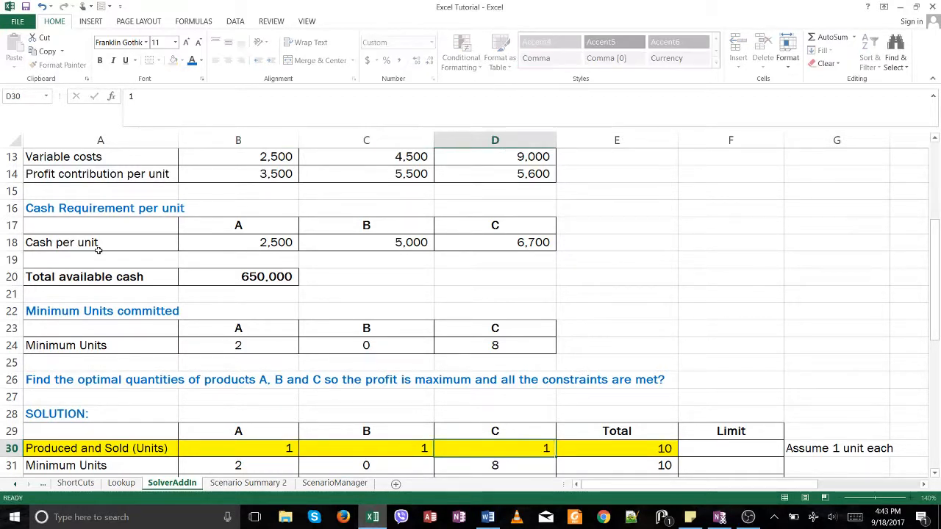
{"action": "key", "text": "Tab"}
{"action": "key", "text": "Tab"}
{"action": "key", "text": "Tab"}
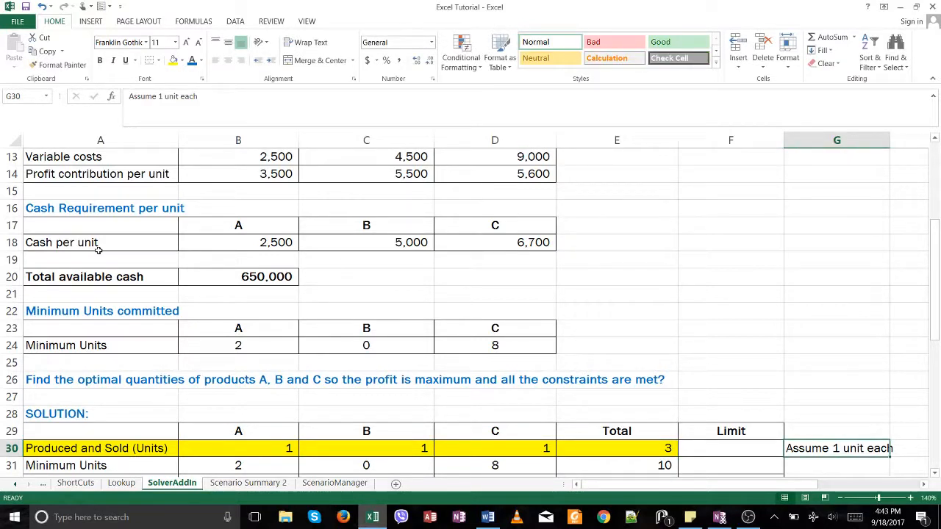
Step: Link product A's Minimum Units in B31 of the solution table to the committed minimum with =B24
{"action": "key", "text": "Left"}
{"action": "key", "text": "Left"}
{"action": "key", "text": "Left"}
{"action": "key", "text": "Left"}
{"action": "key", "text": "Left"}
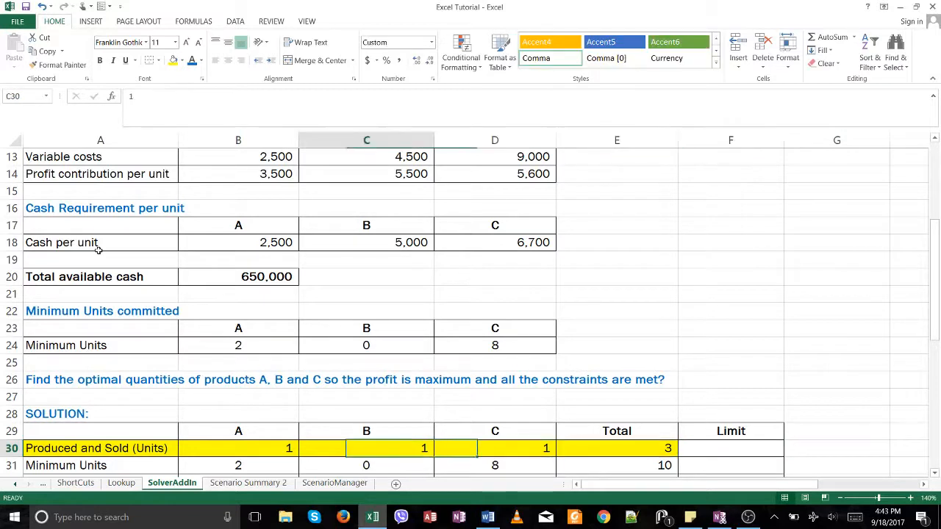
{"action": "key", "text": "Down"}
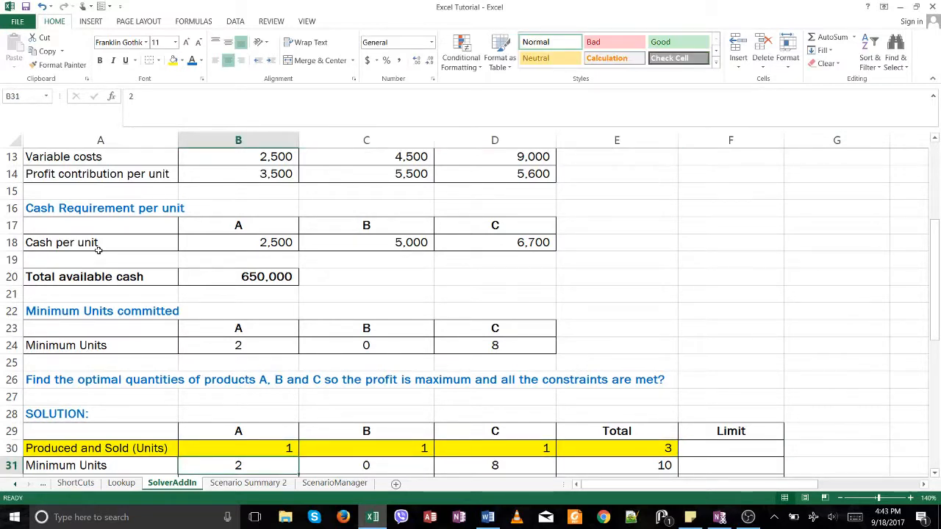
{"action": "type", "text": "="}
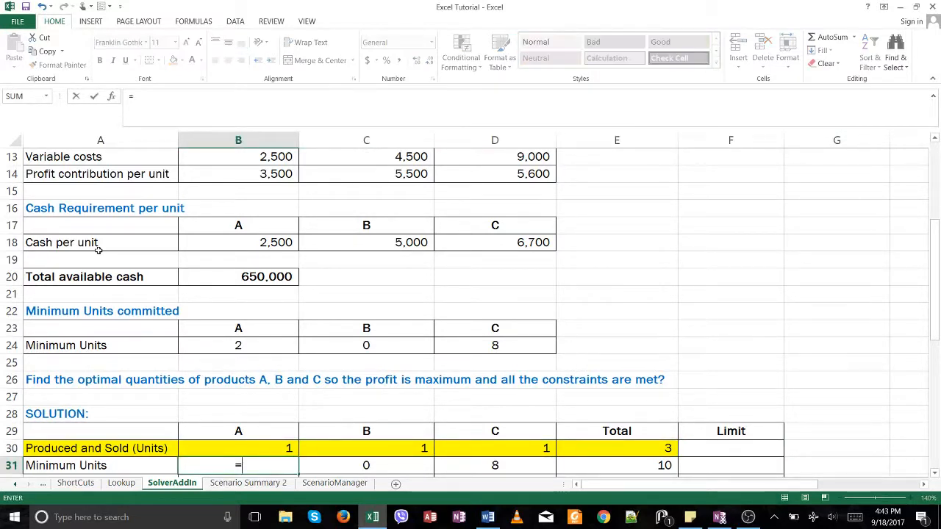
{"action": "key", "text": "Up"}
{"action": "key", "text": "Up"}
{"action": "key", "text": "Up"}
{"action": "key", "text": "Up"}
{"action": "key", "text": "Up"}
{"action": "key", "text": "Up"}
{"action": "key", "text": "Up"}
{"action": "key", "text": "Return"}
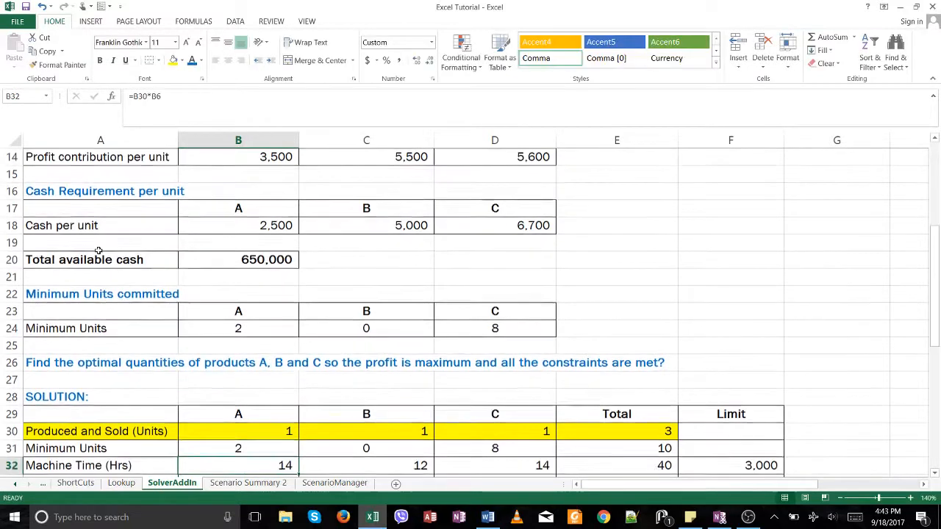
Step: Copy the Minimum Units formula from B31 to products B and C in C31:D31
{"action": "key", "text": "Up"}
{"action": "key", "text": "ctrl+c"}
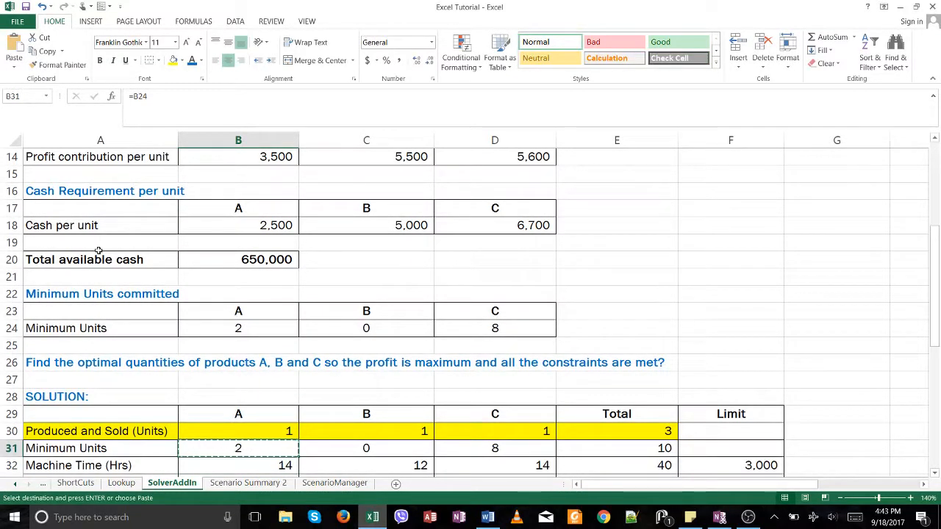
{"action": "key", "text": "Right"}
{"action": "key", "text": "shift+Right"}
{"action": "key", "text": "ctrl+v"}
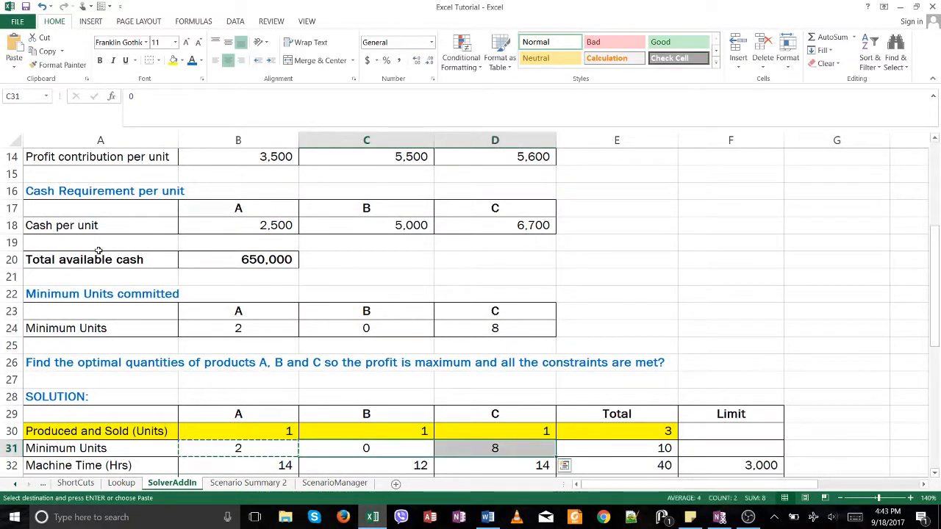
{"action": "key", "text": "Left"}
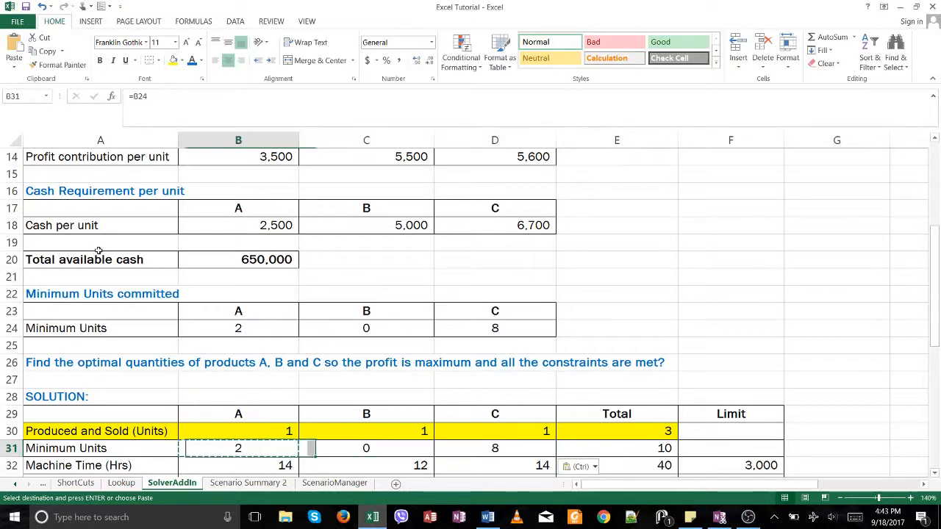
{"action": "key", "text": "Down"}
{"action": "key", "text": "Escape"}
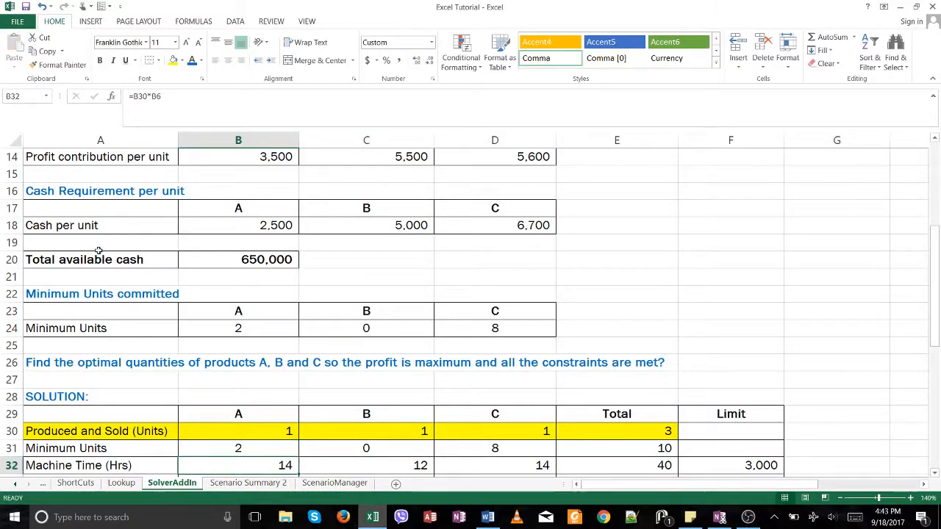
Step: Calculate product A's Machine Time in B32 as units produced times machine hours per unit, using =B30*B6
{"action": "key", "text": "Left"}
{"action": "key", "text": "Right"}
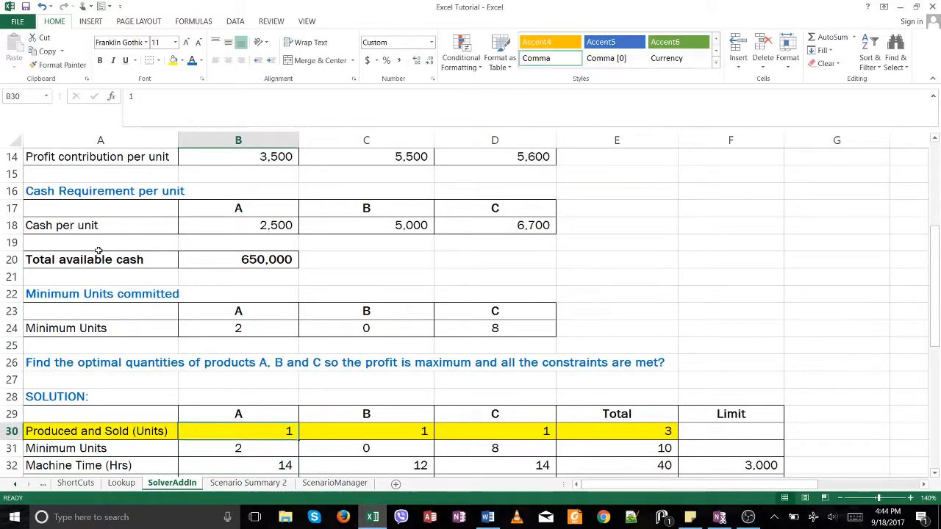
{"action": "scroll", "coordinate": [98, 251], "scroll_direction": "down", "scroll_amount": 1}
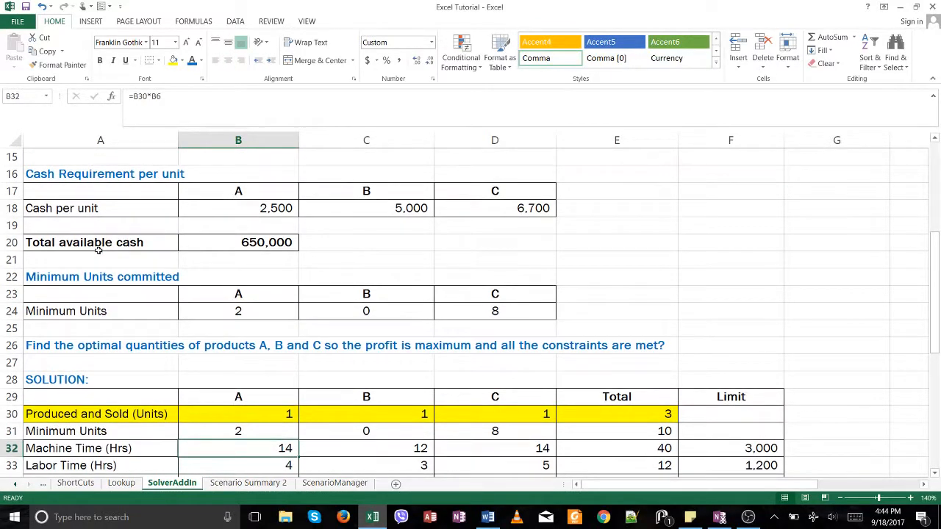
{"action": "type", "text": "="}
{"action": "key", "text": "Up"}
{"action": "key", "text": "Up"}
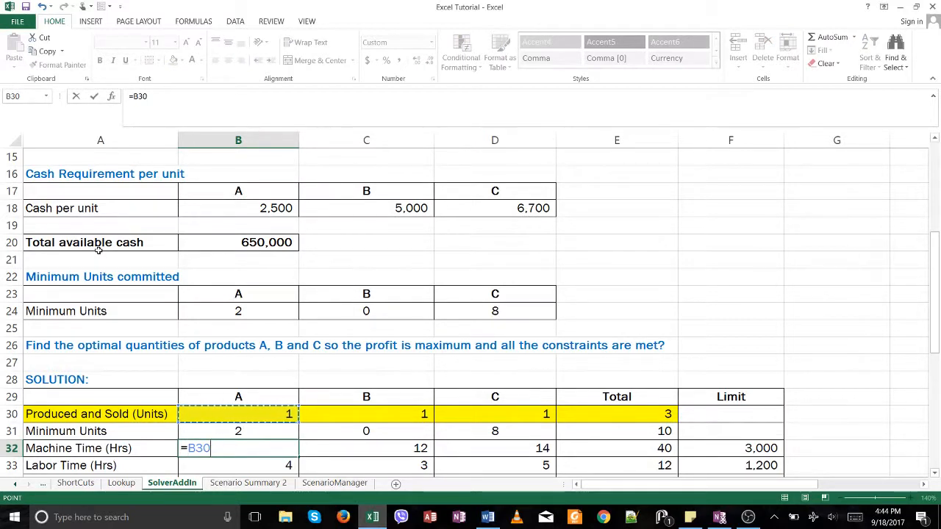
{"action": "type", "text": "*"}
{"action": "key", "text": "Up"}
{"action": "key", "text": "Up"}
{"action": "key", "text": "Up"}
{"action": "key", "text": "Up"}
{"action": "key", "text": "Up"}
{"action": "key", "text": "Up"}
{"action": "key", "text": "Up"}
{"action": "key", "text": "Up"}
{"action": "key", "text": "Up"}
{"action": "key", "text": "Up"}
{"action": "key", "text": "Up"}
{"action": "key", "text": "Up"}
{"action": "key", "text": "Up"}
{"action": "key", "text": "Up"}
{"action": "key", "text": "Up"}
{"action": "key", "text": "Up"}
{"action": "key", "text": "Up"}
{"action": "key", "text": "Up"}
{"action": "key", "text": "Up"}
{"action": "key", "text": "Up"}
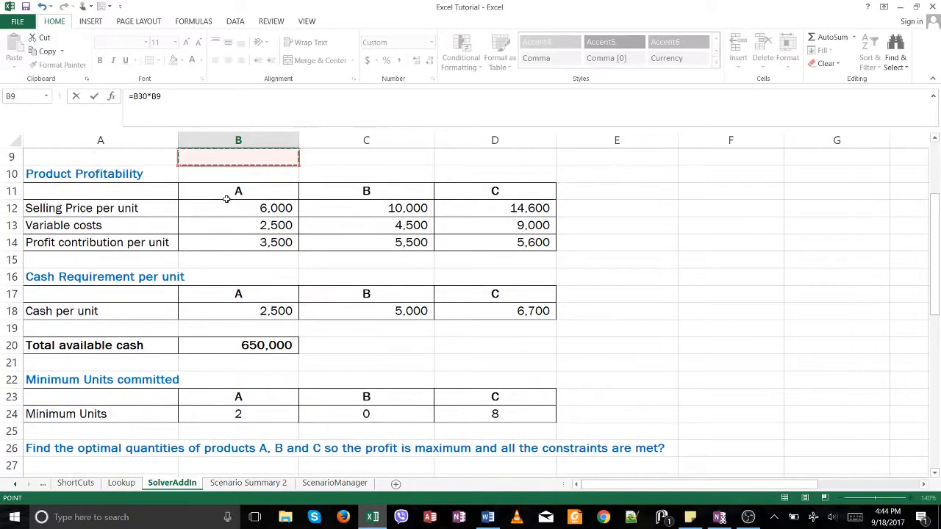
{"action": "key", "text": "Up"}
{"action": "key", "text": "Up"}
{"action": "key", "text": "Up"}
{"action": "key", "text": "Up"}
{"action": "key", "text": "Down"}
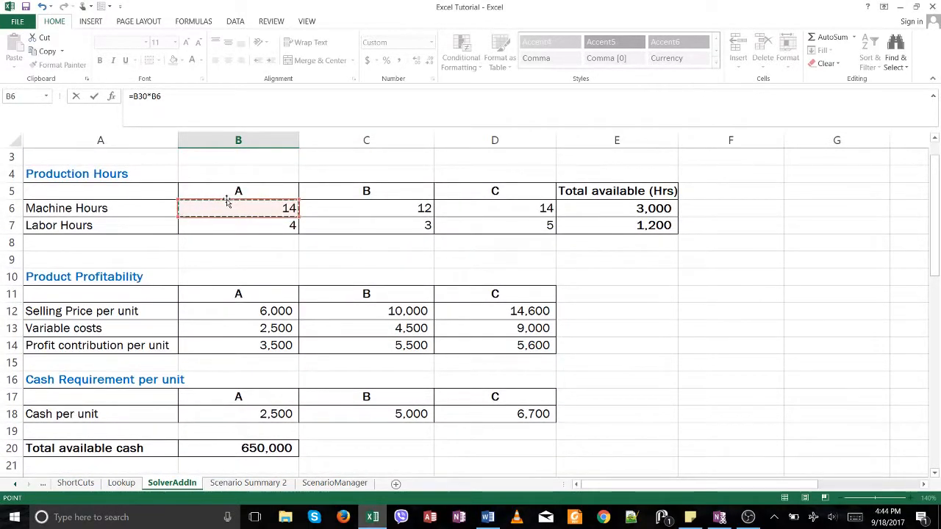
{"action": "key", "text": "Return"}
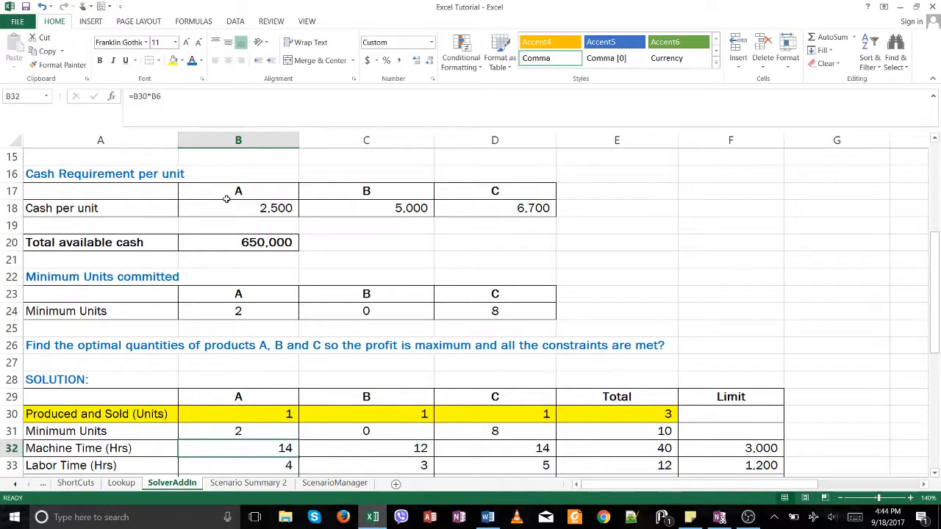
Step: Copy the Machine Time formula from B32 to products B and C in C32:D32
{"action": "key", "text": "ctrl+c"}
{"action": "key", "text": "Right"}
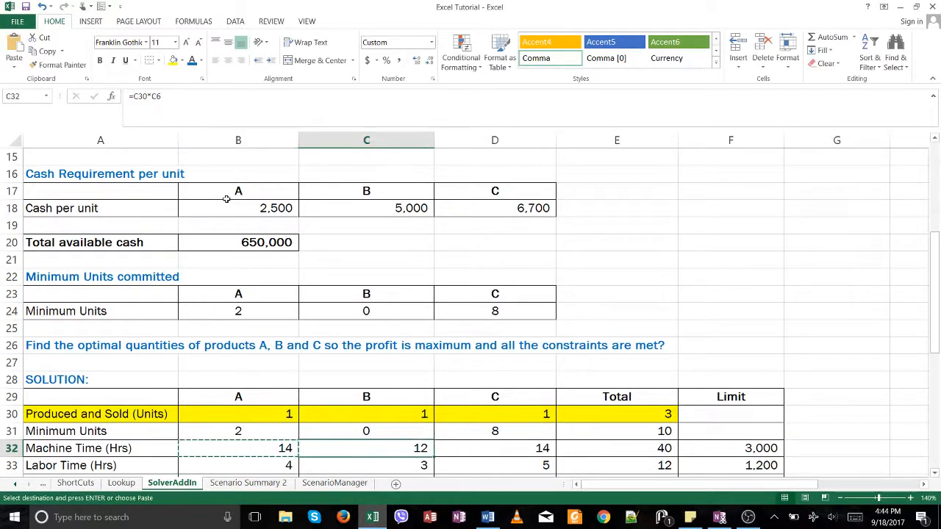
{"action": "key", "text": "shift+Right"}
{"action": "key", "text": "ctrl+v"}
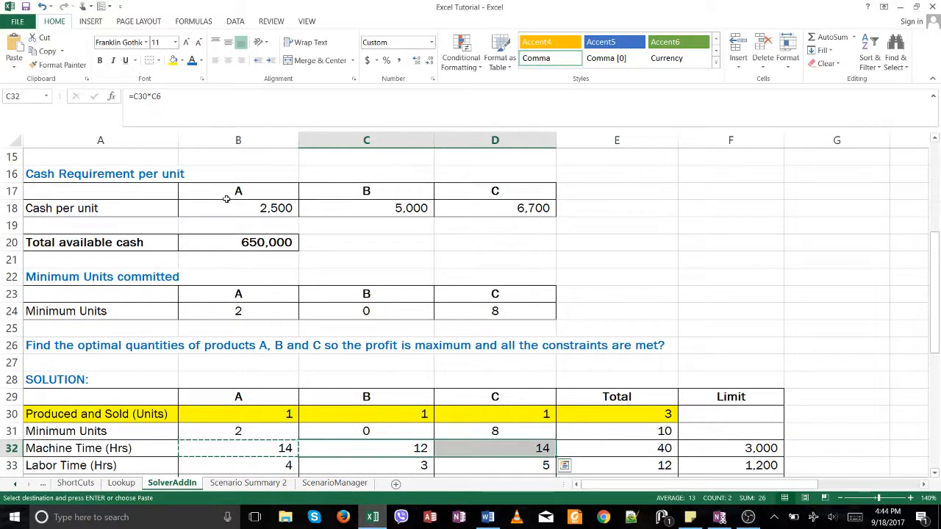
{"action": "key", "text": "Escape"}
{"action": "key", "text": "Escape"}
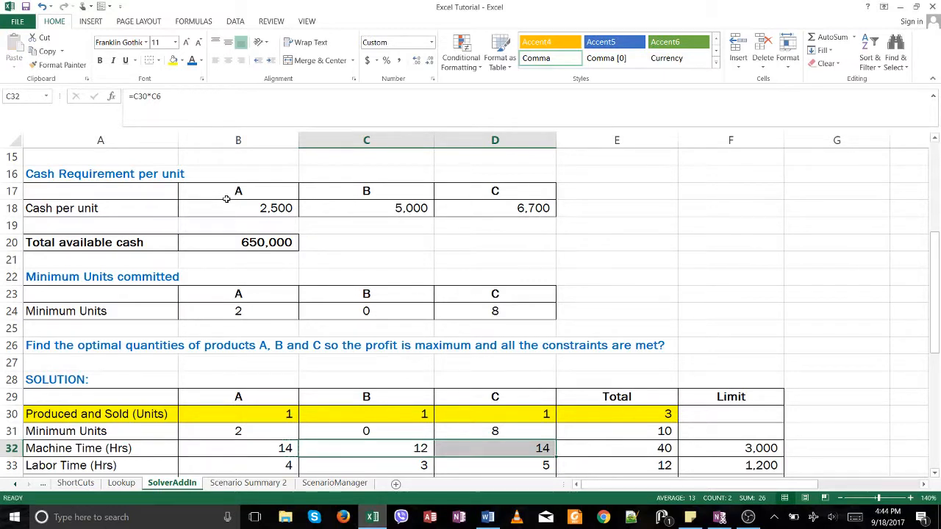
Step: Calculate product A's Labor Time in B33 as units produced times labor hours per unit, using =B30*B7
{"action": "key", "text": "Left"}
{"action": "key", "text": "Down"}
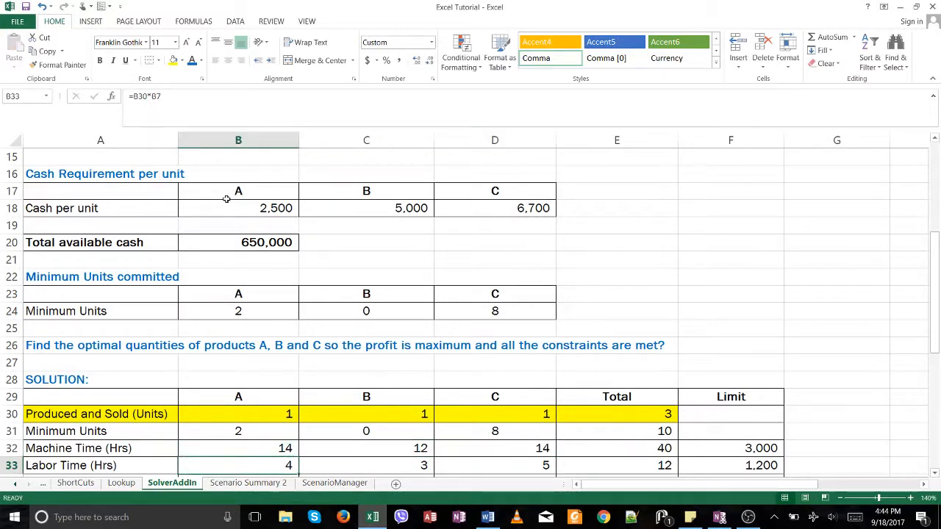
{"action": "type", "text": "="}
{"action": "key", "text": "Up"}
{"action": "key", "text": "Up"}
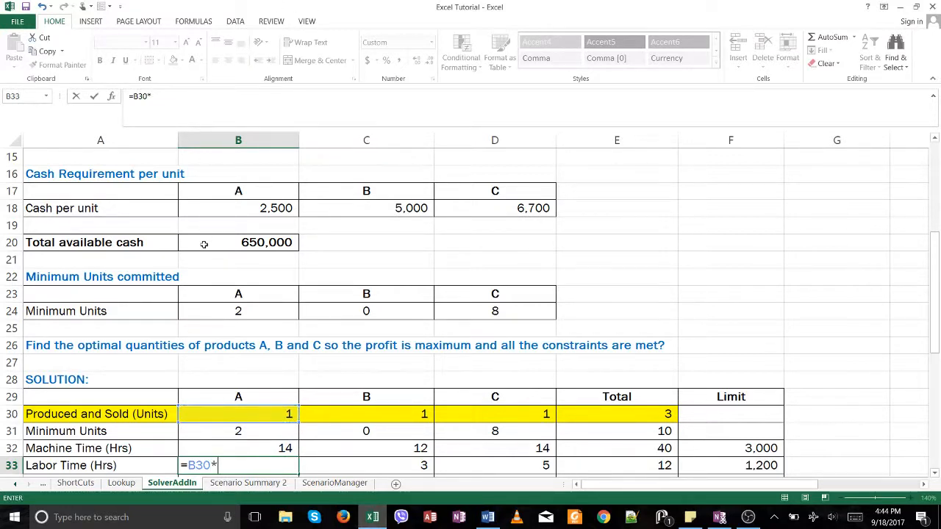
{"action": "left_click", "coordinate": [206, 208]}
{"action": "key", "text": "Up"}
{"action": "key", "text": "Up"}
{"action": "key", "text": "Up"}
{"action": "key", "text": "Up"}
{"action": "key", "text": "Up"}
{"action": "key", "text": "Up"}
{"action": "key", "text": "Up"}
{"action": "key", "text": "Up"}
{"action": "key", "text": "Up"}
{"action": "key", "text": "Up"}
{"action": "key", "text": "Up"}
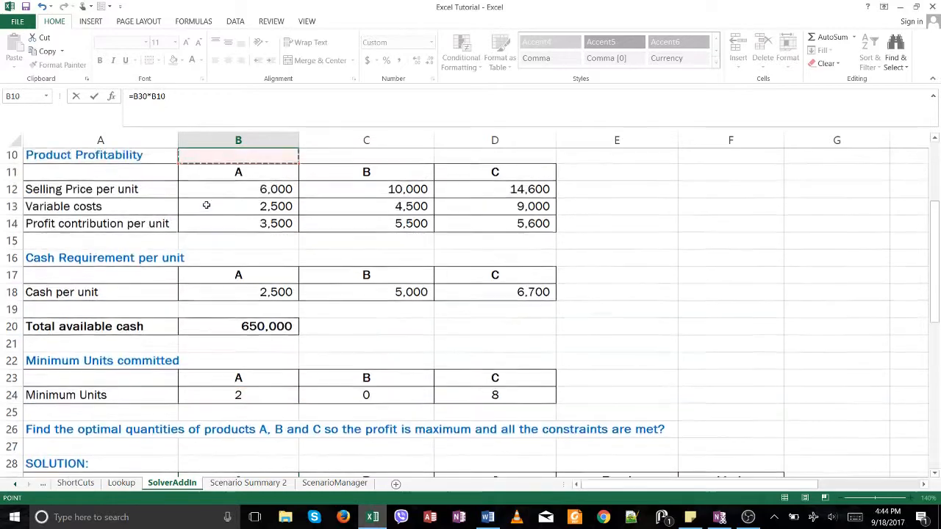
{"action": "key", "text": "Up"}
{"action": "key", "text": "Up"}
{"action": "key", "text": "Up"}
{"action": "key", "text": "Down"}
{"action": "key", "text": "Down"}
{"action": "key", "text": "Down"}
{"action": "key", "text": "Escape"}
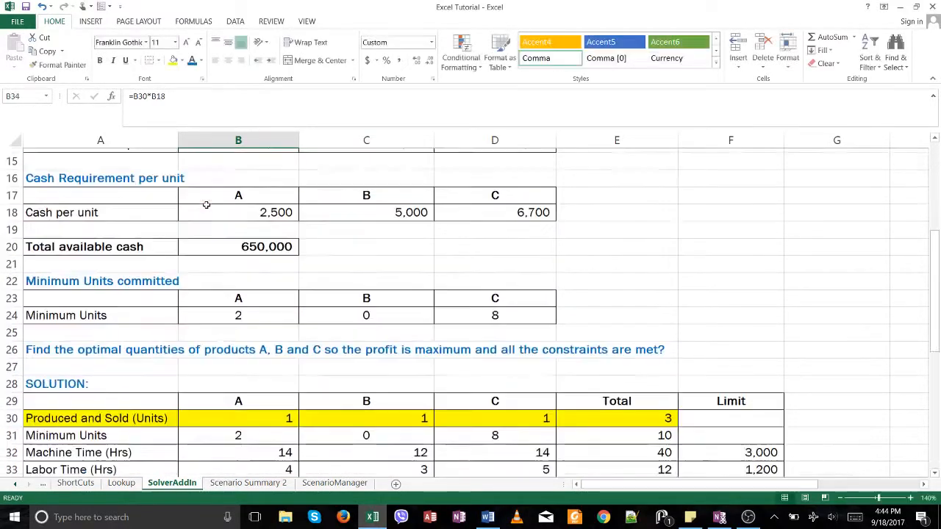
Step: Copy the Labor Time formula from B33 to products B and C in C33:D33
{"action": "key", "text": "Up"}
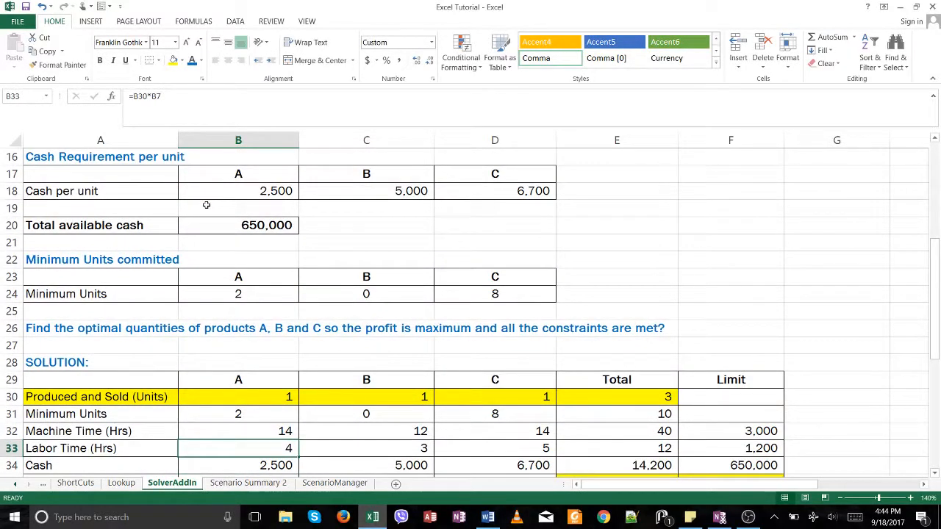
{"action": "key", "text": "ctrl+c"}
{"action": "key", "text": "Right"}
{"action": "key", "text": "shift+Right"}
{"action": "key", "text": "ctrl+v"}
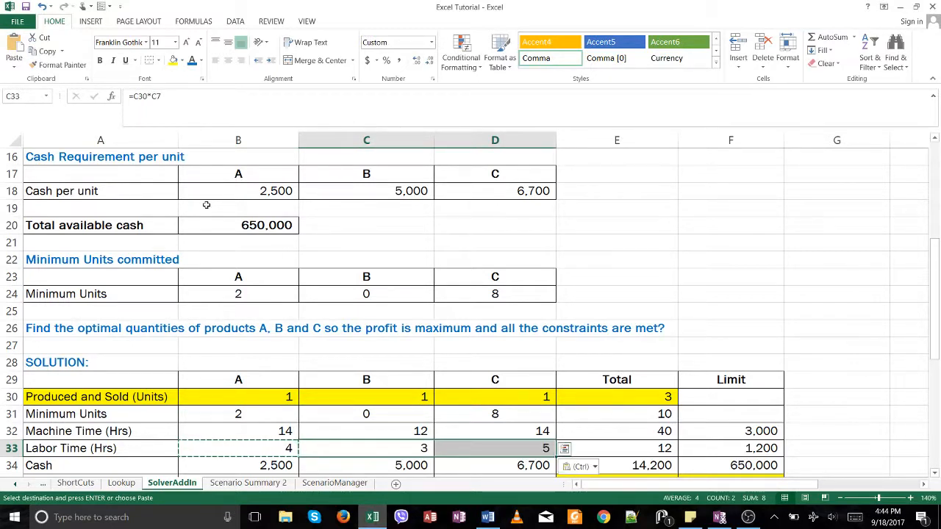
{"action": "key", "text": "Escape"}
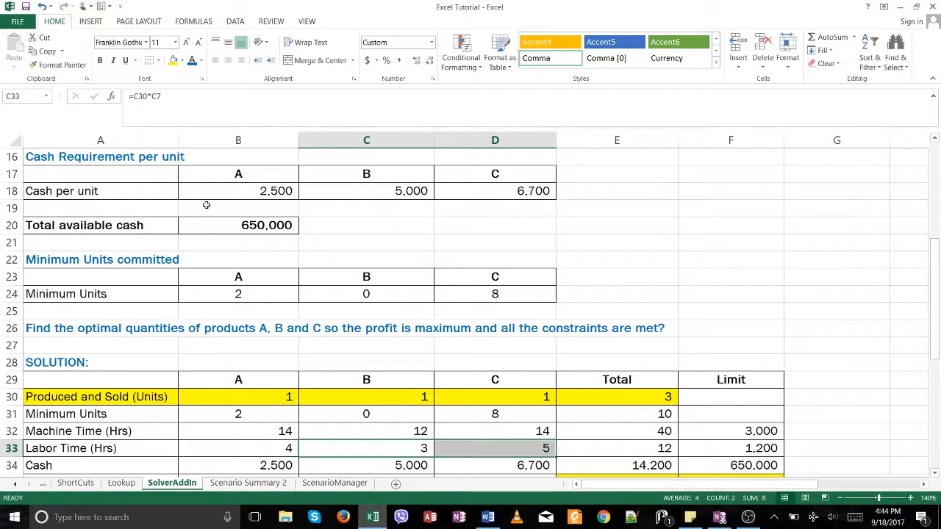
Step: Calculate product A's Cash in B34 as cash per unit times units produced, using =B18*B30
{"action": "key", "text": "Left"}
{"action": "key", "text": "Down"}
{"action": "type", "text": "="}
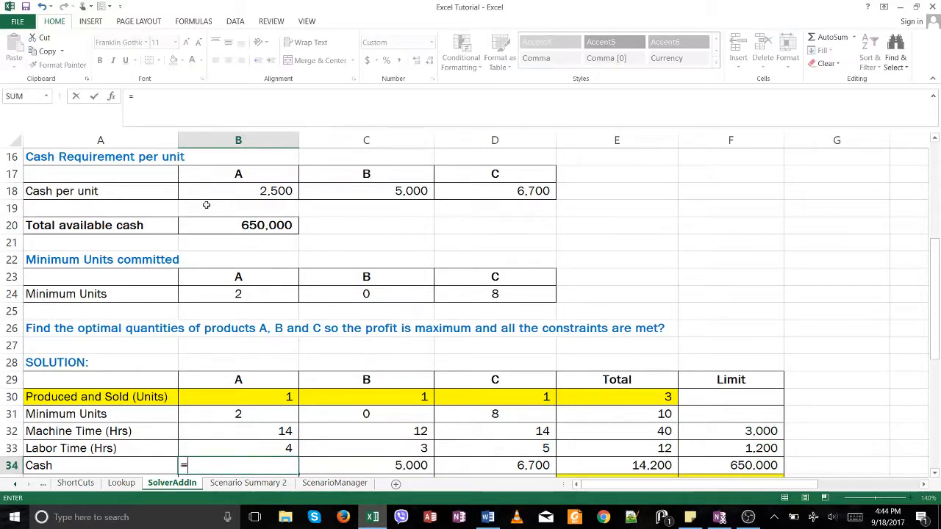
{"action": "key", "text": "Up"}
{"action": "key", "text": "Up"}
{"action": "key", "text": "Up"}
{"action": "key", "text": "Up"}
{"action": "key", "text": "Up"}
{"action": "key", "text": "Up"}
{"action": "key", "text": "Up"}
{"action": "key", "text": "Up"}
{"action": "key", "text": "Up"}
{"action": "key", "text": "Up"}
{"action": "key", "text": "Up"}
{"action": "key", "text": "Up"}
{"action": "key", "text": "Up"}
{"action": "key", "text": "Up"}
{"action": "key", "text": "Up"}
{"action": "key", "text": "Up"}
{"action": "key", "text": "Up"}
{"action": "key", "text": "Up"}
{"action": "key", "text": "Up"}
{"action": "key", "text": "Down"}
{"action": "key", "text": "Down"}
{"action": "key", "text": "Down"}
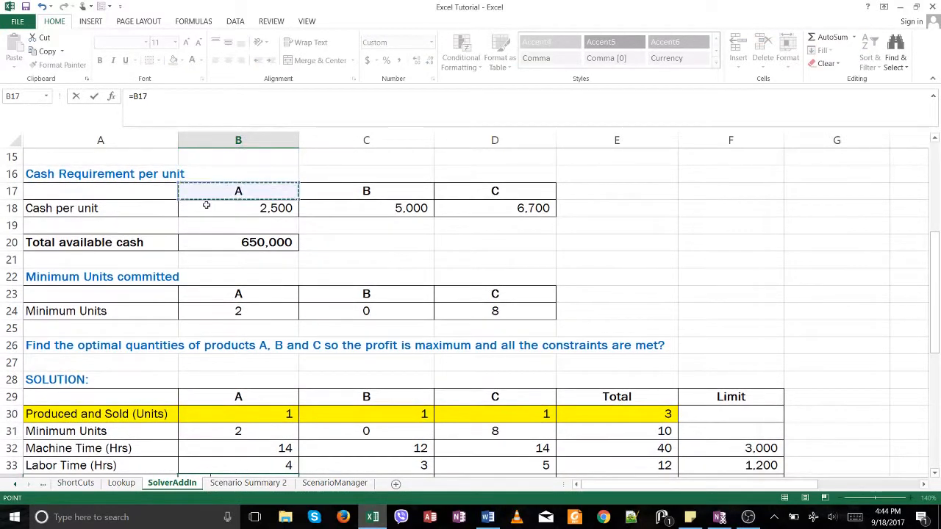
{"action": "type", "text": "*"}
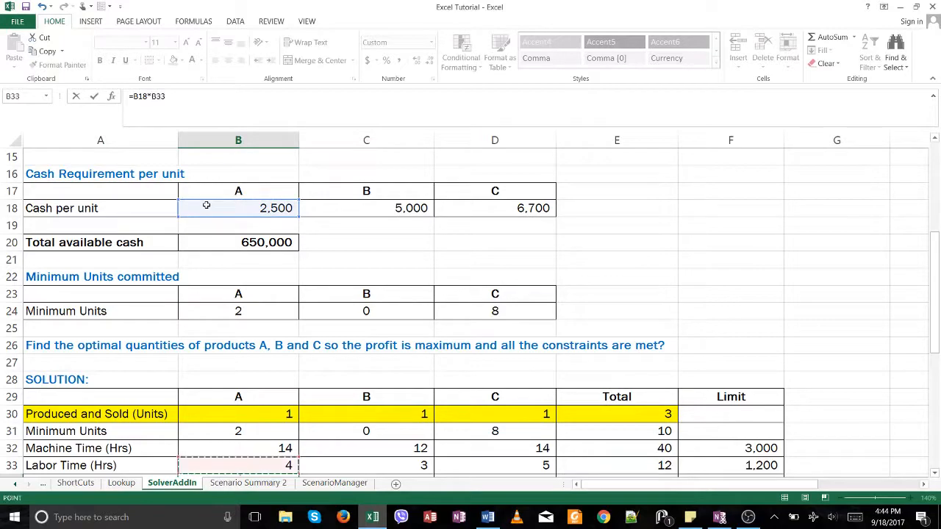
{"action": "key", "text": "Up"}
{"action": "key", "text": "Up"}
{"action": "key", "text": "Up"}
{"action": "key", "text": "Up"}
{"action": "key", "text": "Up"}
{"action": "key", "text": "Up"}
{"action": "key", "text": "Up"}
{"action": "key", "text": "Up"}
{"action": "key", "text": "Up"}
{"action": "key", "text": "Up"}
{"action": "key", "text": "Up"}
{"action": "key", "text": "Up"}
{"action": "key", "text": "Up"}
{"action": "key", "text": "Up"}
{"action": "key", "text": "Up"}
{"action": "key", "text": "Up"}
{"action": "key", "text": "Up"}
{"action": "key", "text": "Up"}
{"action": "key", "text": "Up"}
{"action": "key", "text": "Up"}
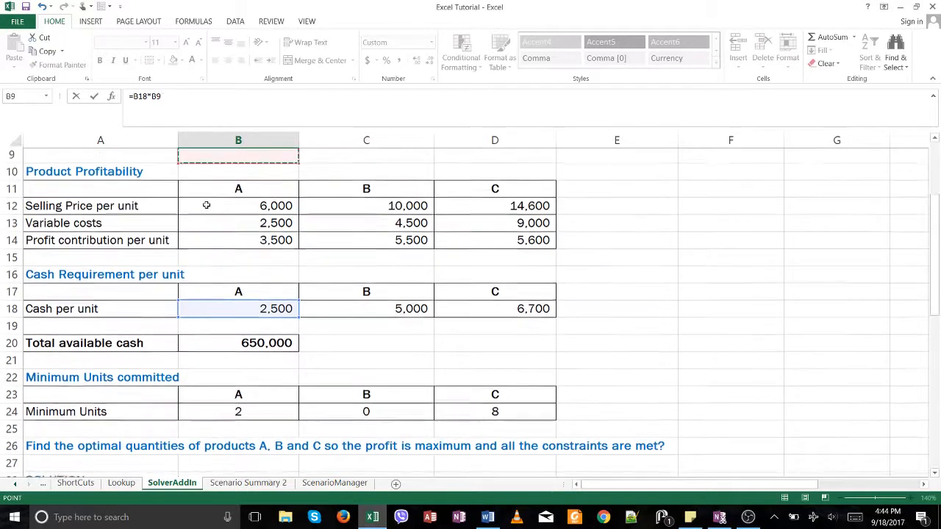
{"action": "key", "text": "Up"}
{"action": "key", "text": "Up"}
{"action": "key", "text": "Up"}
{"action": "key", "text": "Up"}
{"action": "key", "text": "Up"}
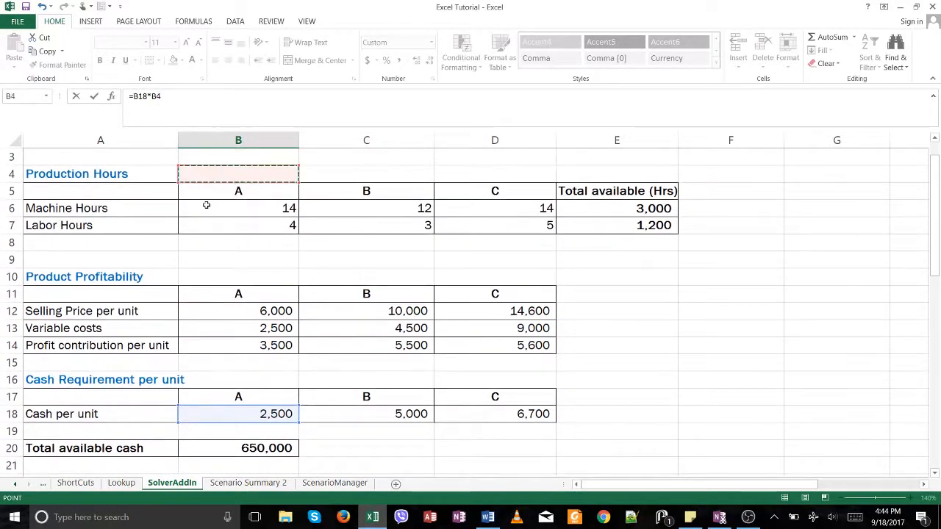
{"action": "key", "text": "Down"}
{"action": "key", "text": "Down"}
{"action": "key", "text": "Down"}
{"action": "key", "text": "Down"}
{"action": "key", "text": "Down"}
{"action": "key", "text": "Down"}
{"action": "key", "text": "Down"}
{"action": "key", "text": "Down"}
{"action": "key", "text": "Down"}
{"action": "key", "text": "Down"}
{"action": "key", "text": "Down"}
{"action": "key", "text": "Down"}
{"action": "key", "text": "Down"}
{"action": "key", "text": "Down"}
{"action": "key", "text": "Down"}
{"action": "key", "text": "Down"}
{"action": "key", "text": "Down"}
{"action": "key", "text": "Down"}
{"action": "key", "text": "Down"}
{"action": "key", "text": "Down"}
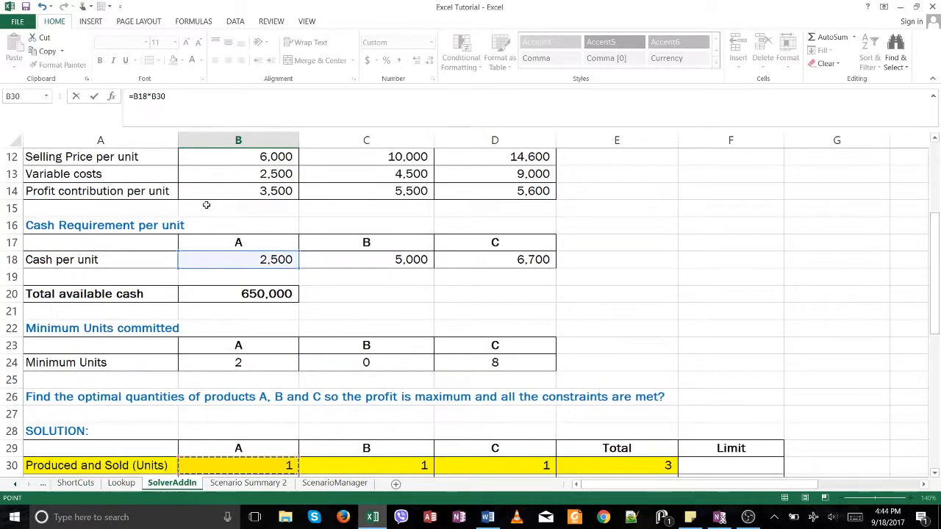
{"action": "key", "text": "ctrl+Return"}
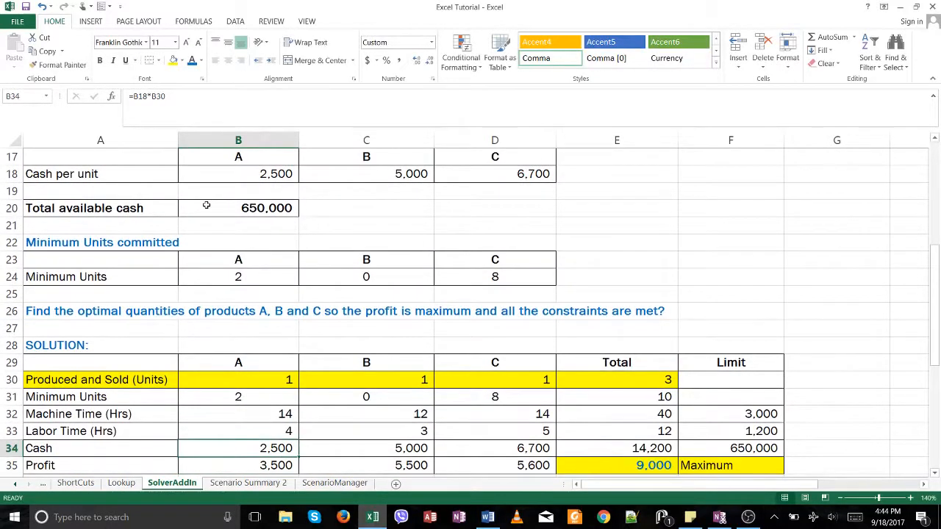
Step: Copy the Cash formula from B34 to products B and C in C34:D34
{"action": "key", "text": "ctrl+c"}
{"action": "key", "text": "Right"}
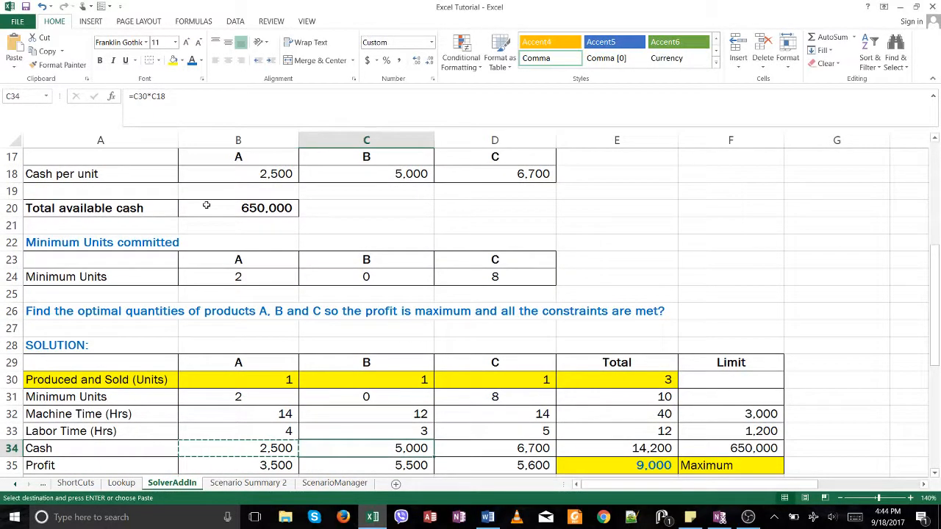
{"action": "key", "text": "shift+Right"}
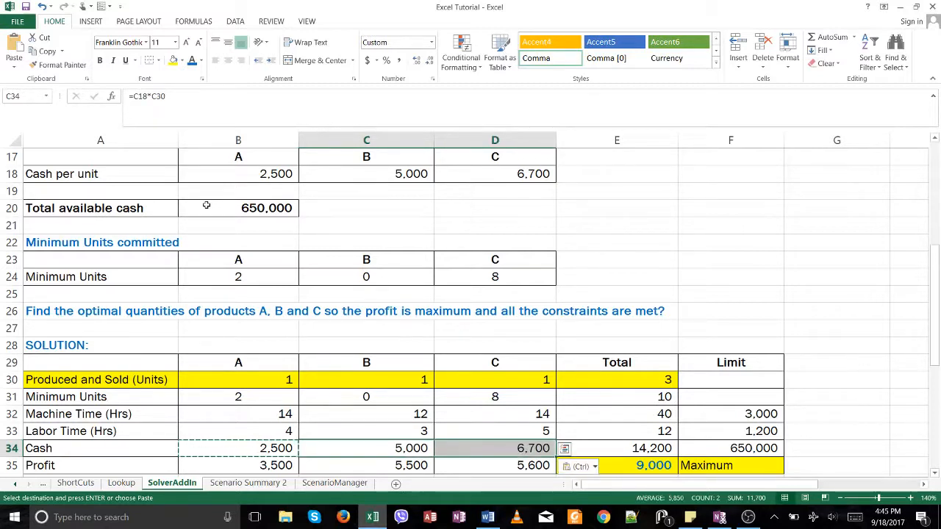
{"action": "key", "text": "Escape"}
Step: Calculate product A's Profit in B35 as units produced times profit contribution per unit, using =B30*B14
{"action": "key", "text": "Left"}
{"action": "key", "text": "Down"}
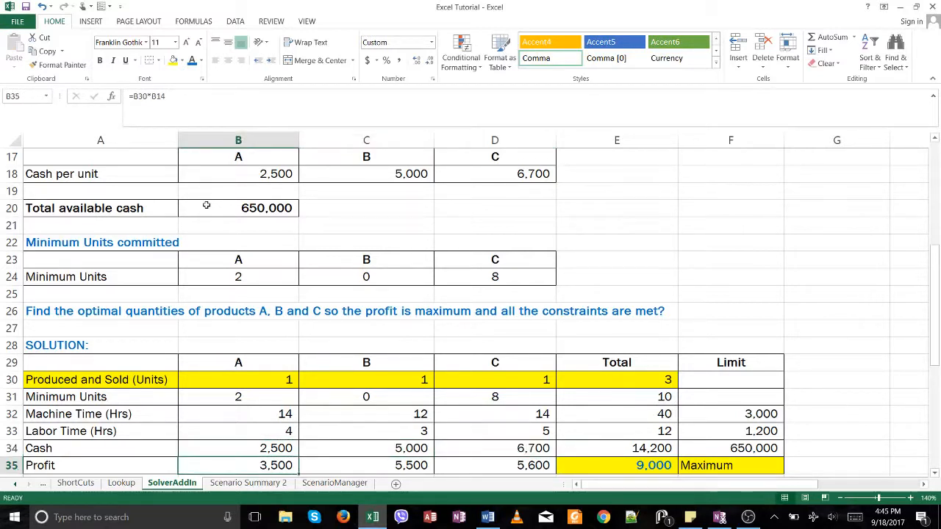
{"action": "type", "text": "="}
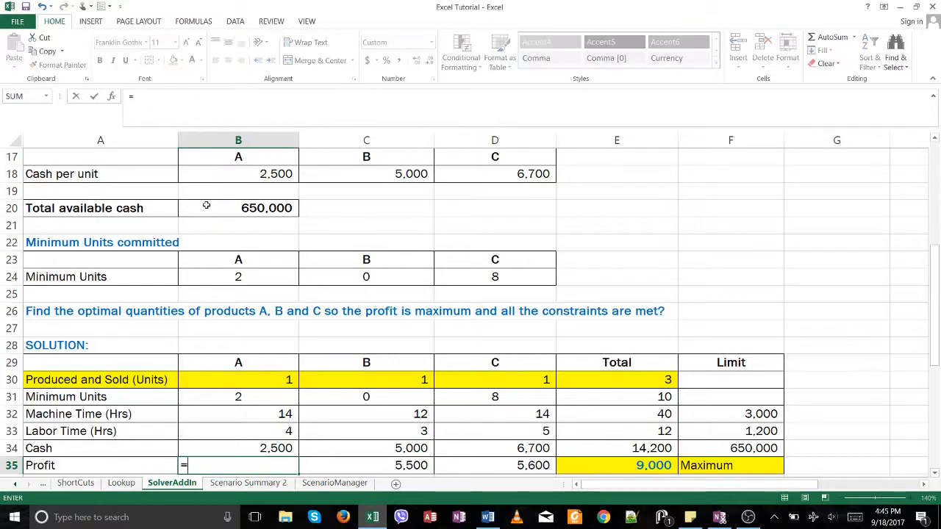
{"action": "key", "text": "Up"}
{"action": "key", "text": "Up"}
{"action": "key", "text": "Up"}
{"action": "key", "text": "Up"}
{"action": "key", "text": "Up"}
{"action": "type", "text": "*"}
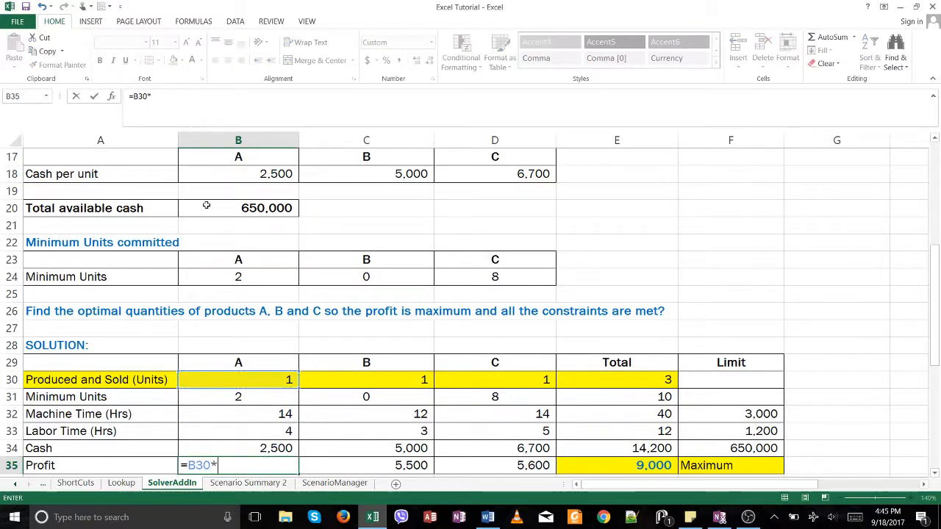
{"action": "left_click", "coordinate": [240, 174]}
{"action": "key", "text": "Up"}
{"action": "key", "text": "Up"}
{"action": "key", "text": "Up"}
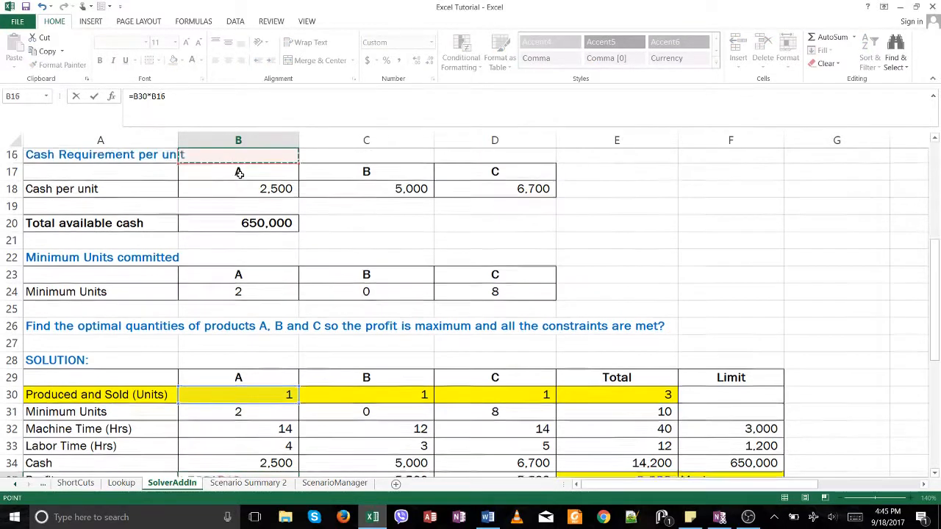
{"action": "key", "text": "Up"}
{"action": "key", "text": "Up"}
{"action": "key", "text": "Down"}
{"action": "key", "text": "ctrl+Return"}
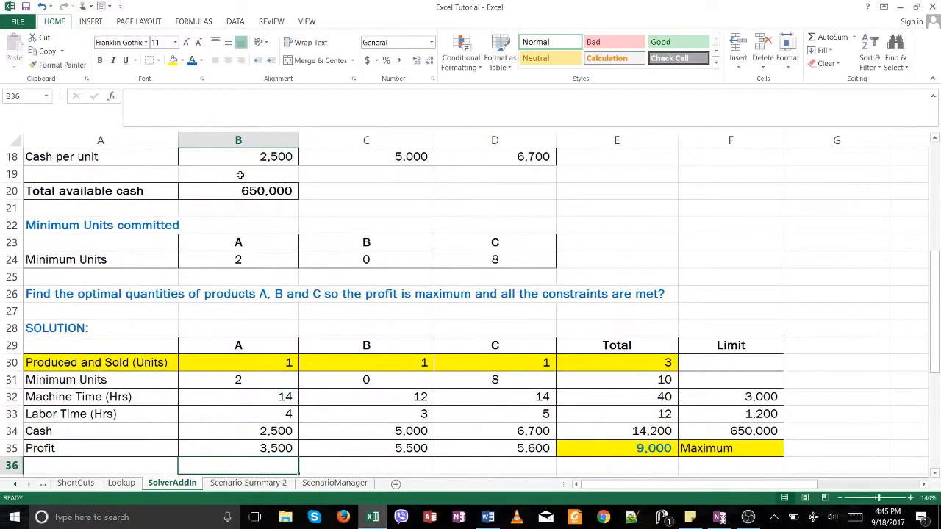
Step: Copy the Profit formula from B35 to products B and C in C35:D35
{"action": "key", "text": "ctrl+c"}
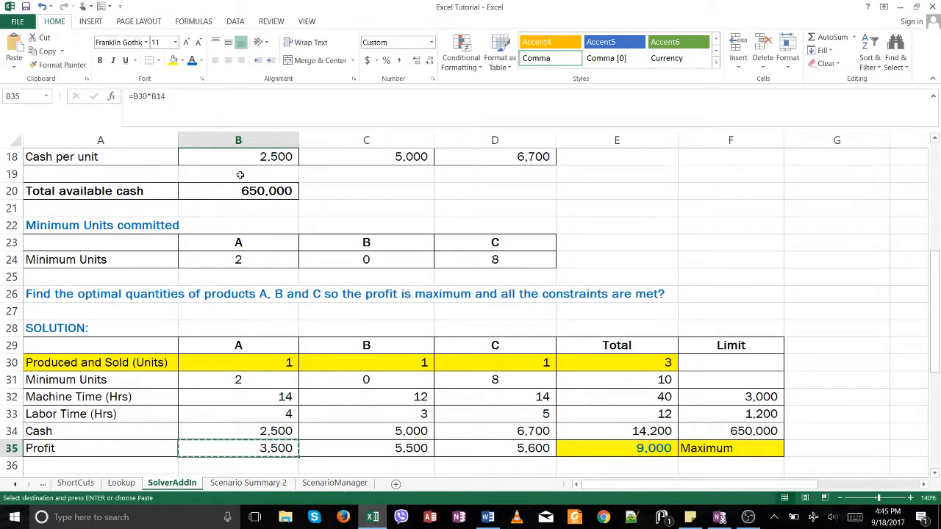
{"action": "key", "text": "Right"}
{"action": "key", "text": "shift+Right"}
{"action": "key", "text": "ctrl+v"}
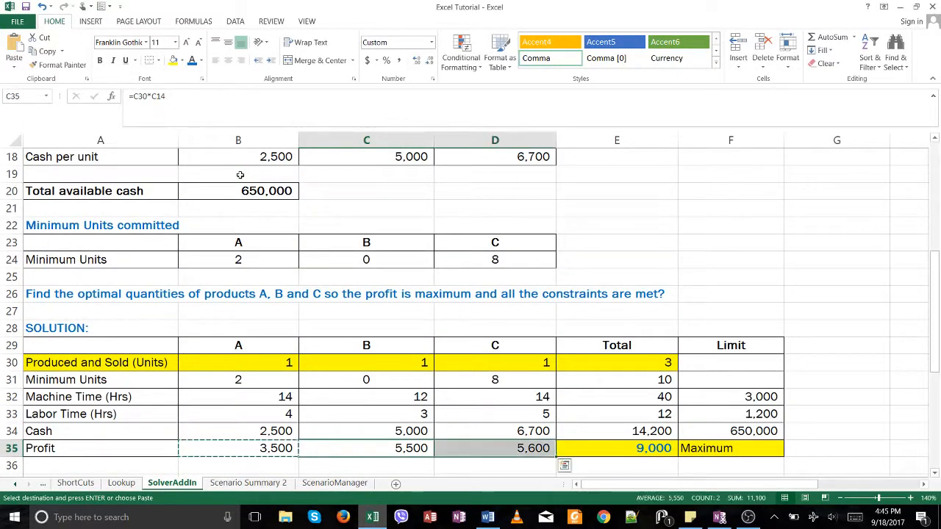
{"action": "key", "text": "Escape"}
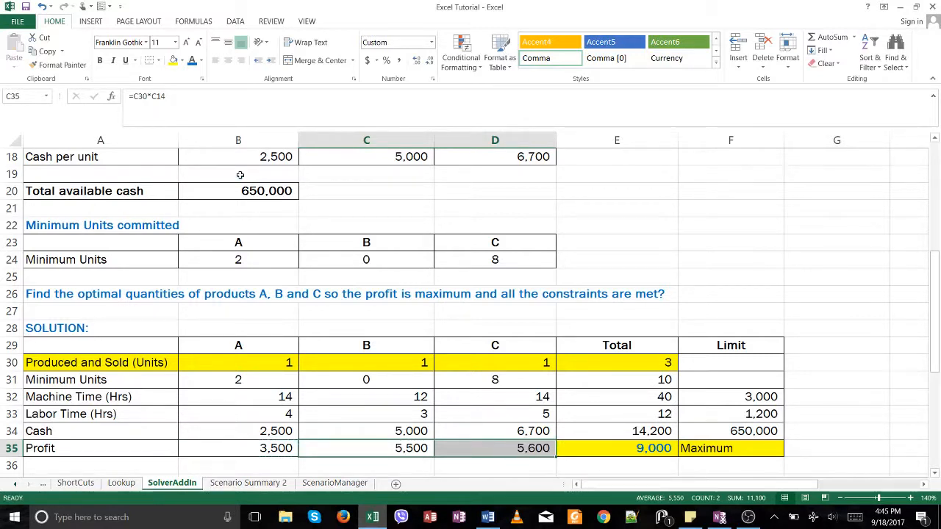
Step: Review the Total column formulas in E30:E35 and the profit target label in F35
{"action": "key", "text": "Up"}
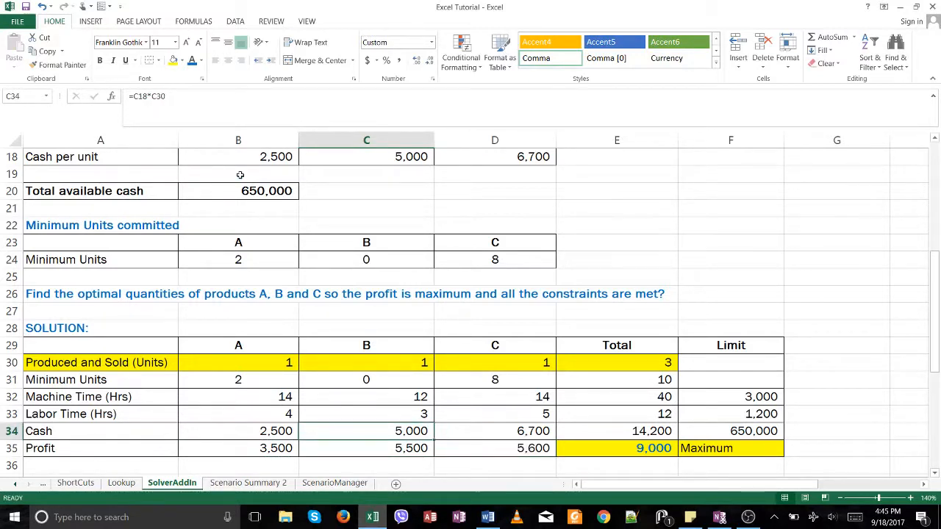
{"action": "key", "text": "Right"}
{"action": "key", "text": "Right"}
{"action": "key", "text": "Up"}
{"action": "key", "text": "Up"}
{"action": "key", "text": "Up"}
{"action": "key", "text": "Up"}
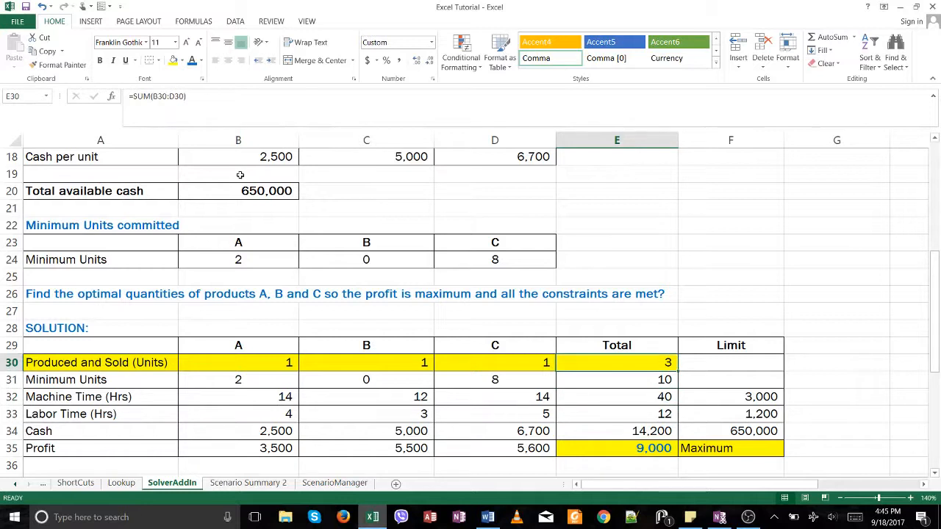
{"action": "key", "text": "Down"}
{"action": "key", "text": "Down"}
{"action": "key", "text": "Left"}
{"action": "key", "text": "Left"}
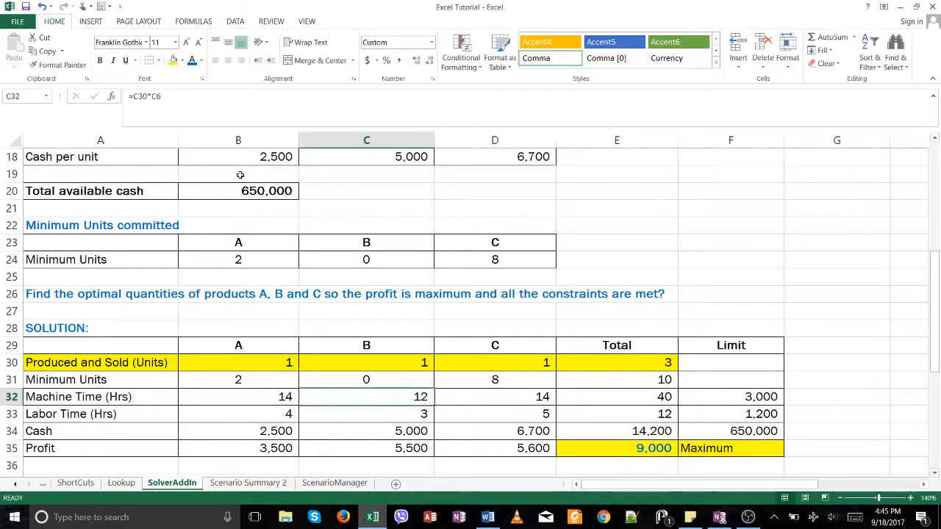
{"action": "key", "text": "Left"}
{"action": "key", "text": "Right"}
{"action": "key", "text": "Right"}
{"action": "key", "text": "Right"}
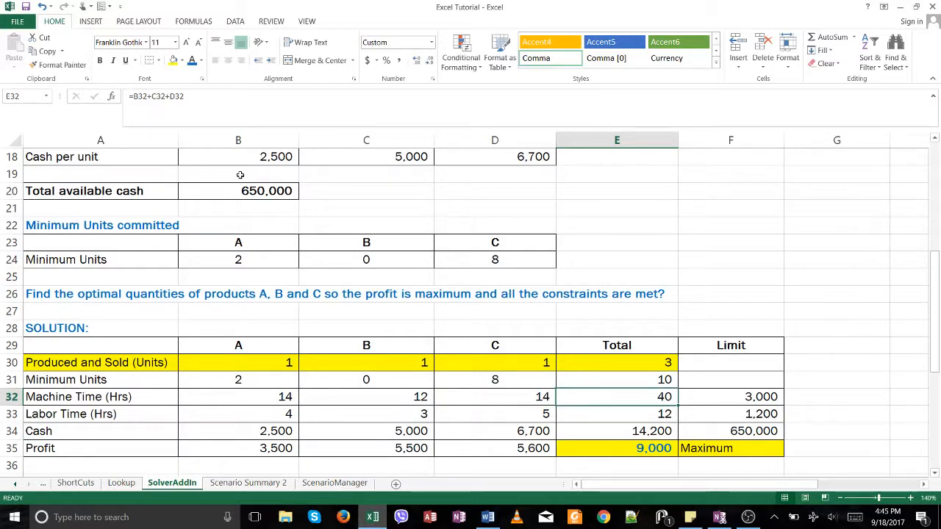
{"action": "key", "text": "Down"}
{"action": "key", "text": "Down"}
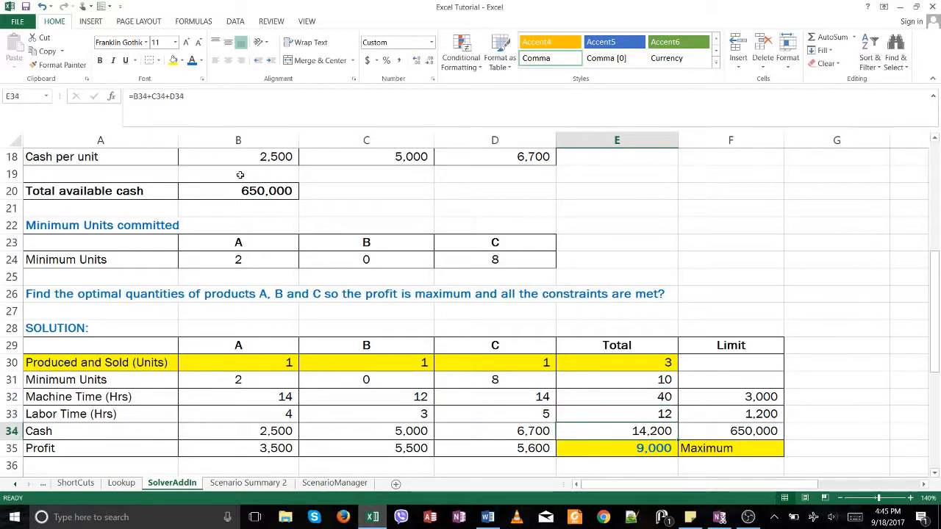
{"action": "key", "text": "Down"}
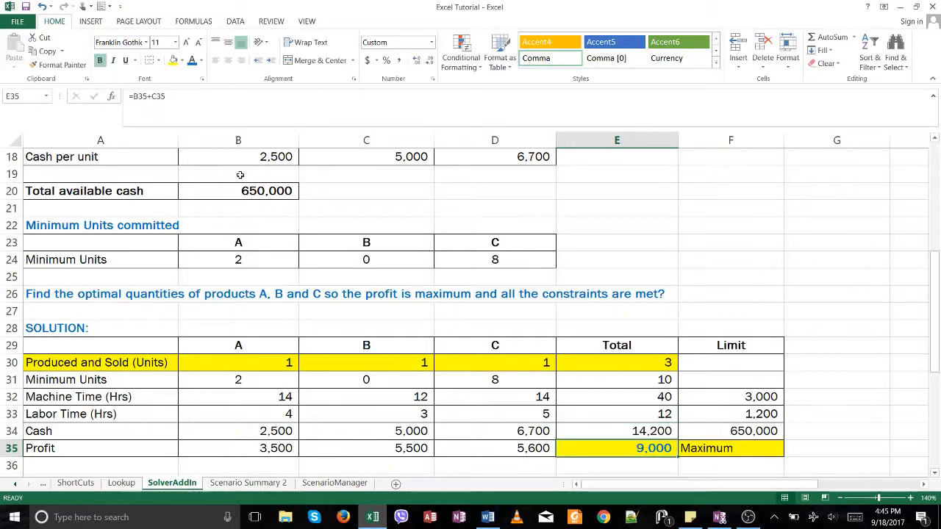
{"action": "key", "text": "Right"}
{"action": "key", "text": "Left"}
{"action": "key", "text": "Right"}
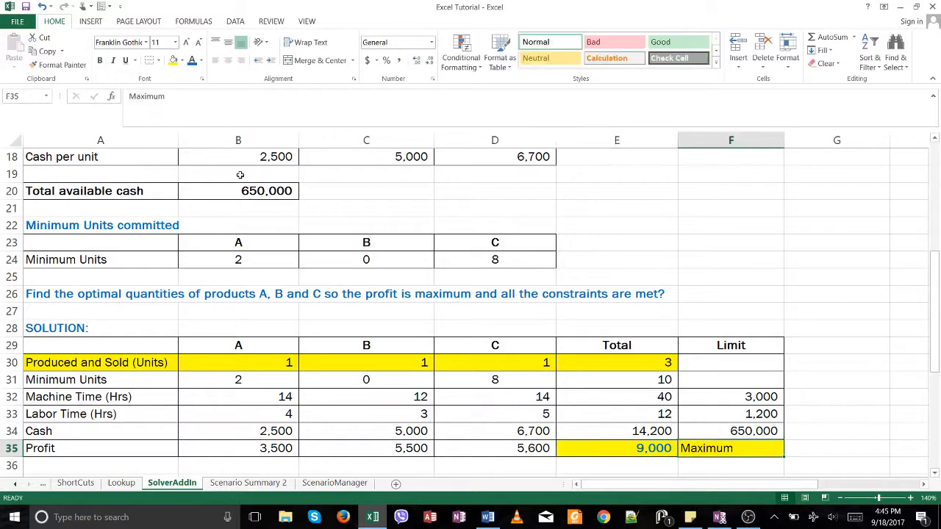
{"action": "key", "text": "Left"}
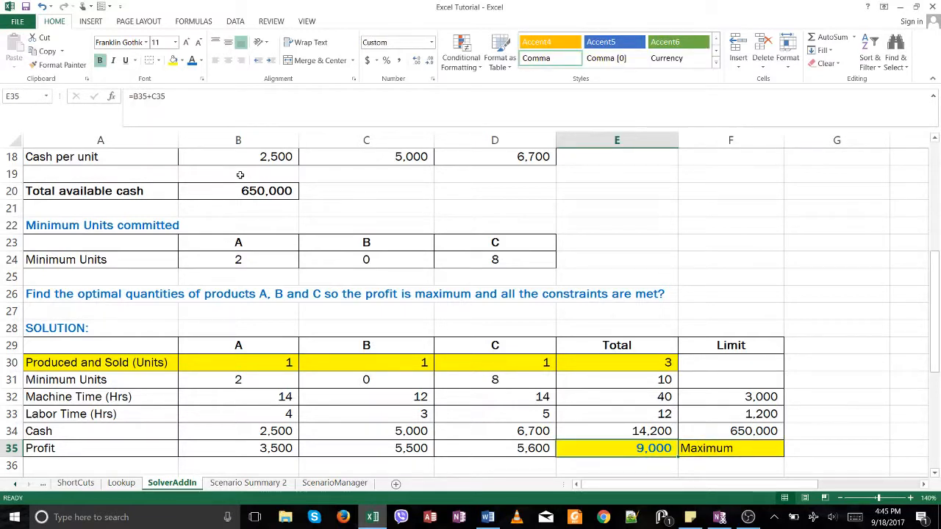
Step: Review the Produced and Sold units for products A, B and C in B30:D30 against the minimum units
{"action": "key", "text": "Left"}
{"action": "key", "text": "Left"}
{"action": "key", "text": "Left"}
{"action": "key", "text": "Up"}
{"action": "key", "text": "Up"}
{"action": "key", "text": "Up"}
{"action": "key", "text": "Up"}
{"action": "key", "text": "Up"}
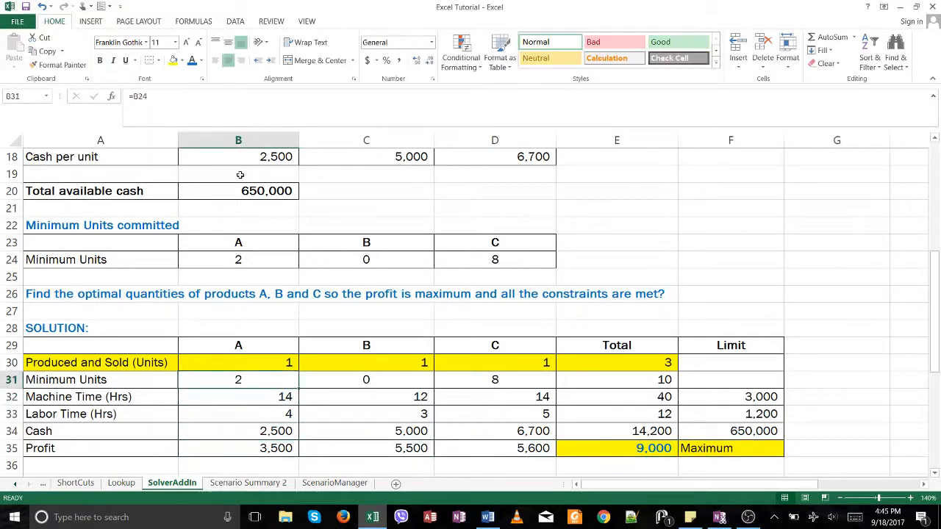
{"action": "key", "text": "Right"}
{"action": "key", "text": "Right"}
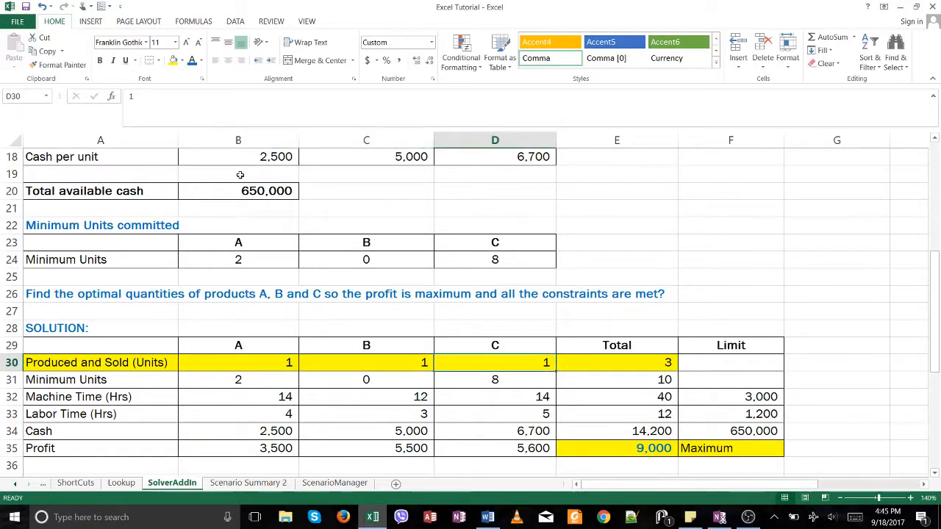
{"action": "key", "text": "Left"}
{"action": "key", "text": "Right"}
{"action": "key", "text": "Right"}
{"action": "key", "text": "Right"}
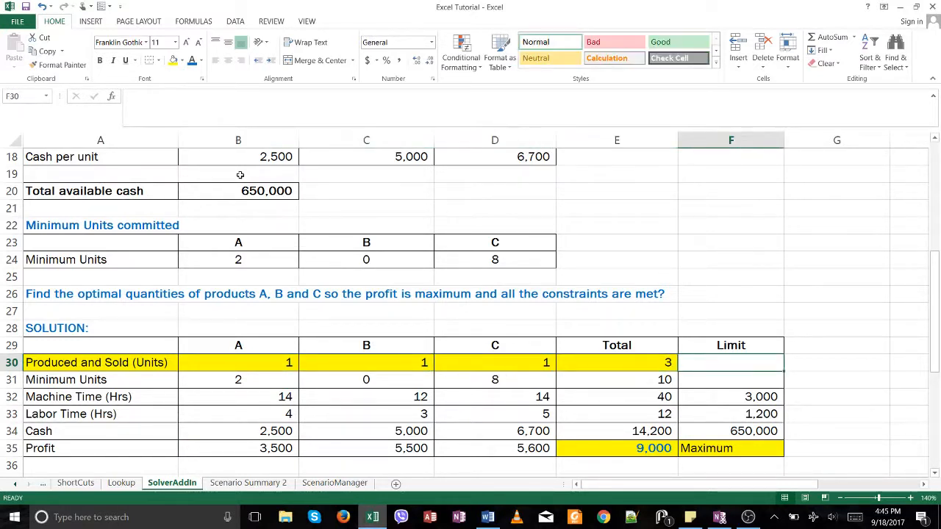
Step: Check the machine time, labor time and cash limits in F32:F34 and the profit target in F35
{"action": "key", "text": "Down"}
{"action": "key", "text": "Down"}
{"action": "key", "text": "Left"}
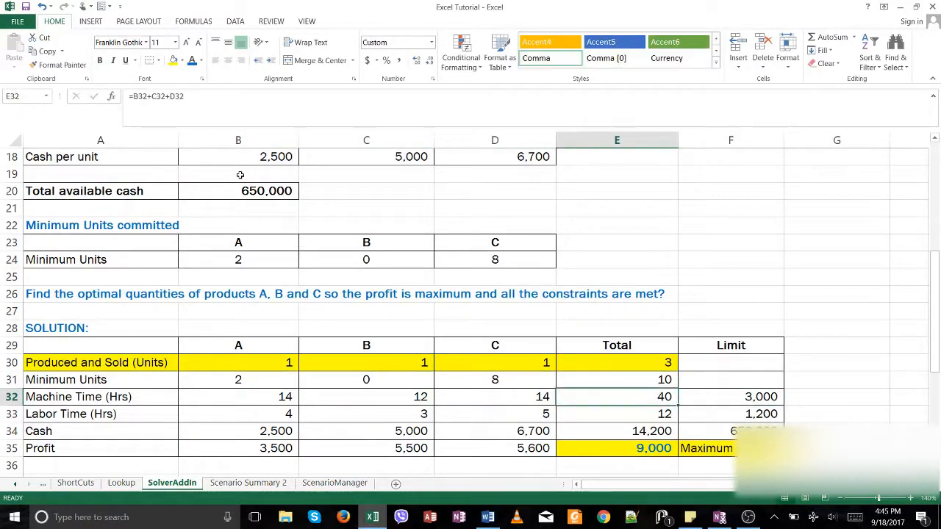
{"action": "key", "text": "Right"}
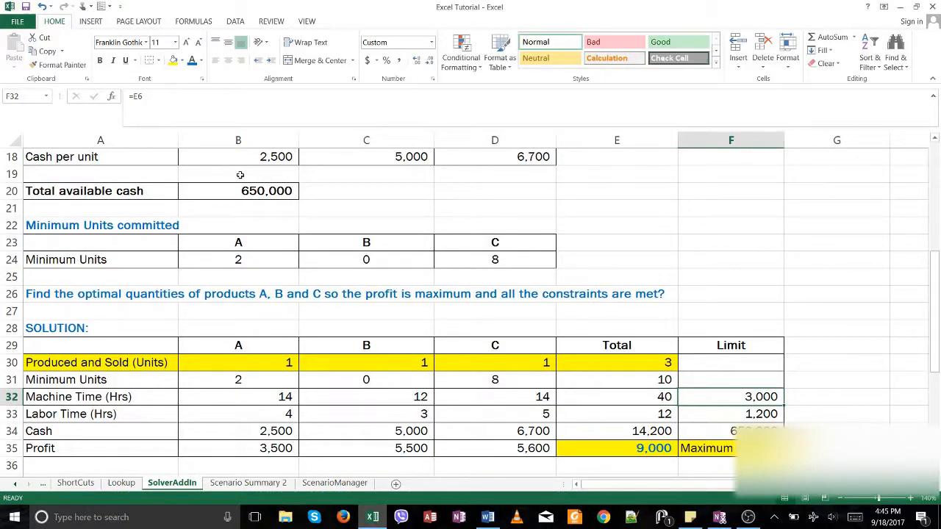
{"action": "key", "text": "Down"}
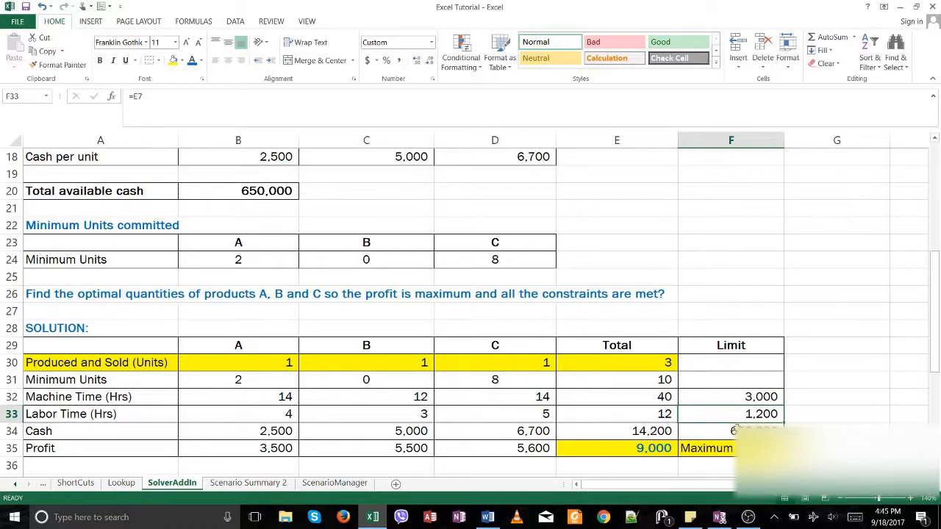
{"action": "left_click", "coordinate": [732, 432]}
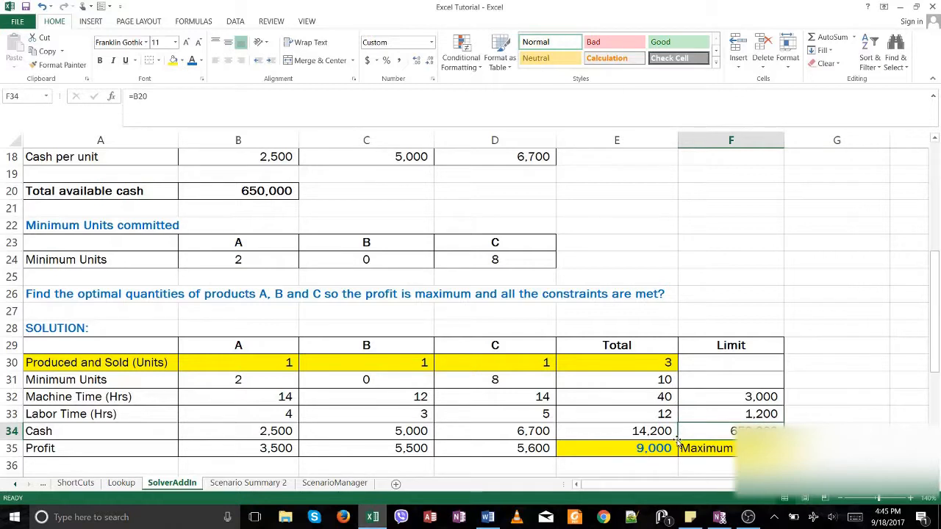
{"action": "key", "text": "Down"}
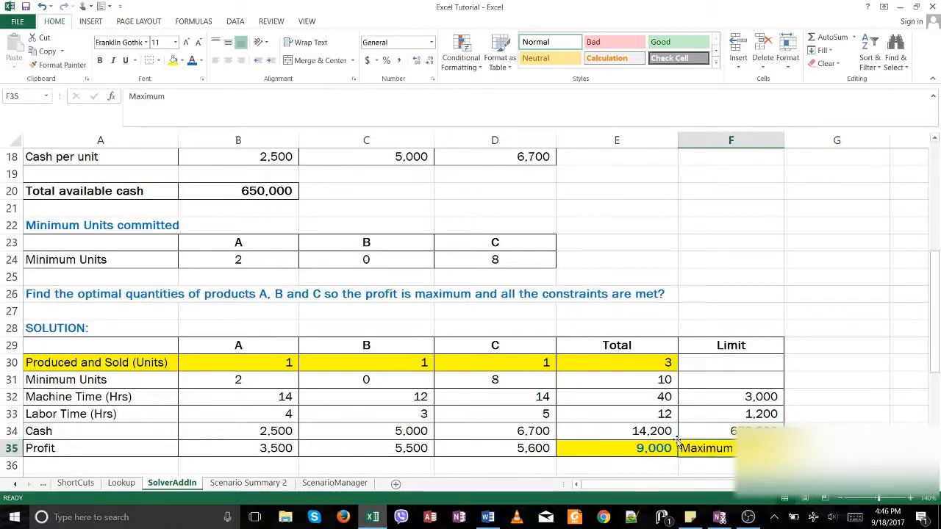
Step: Open Solver and set the objective to maximize the total profit in cell E35
{"action": "left_click", "coordinate": [638, 448]}
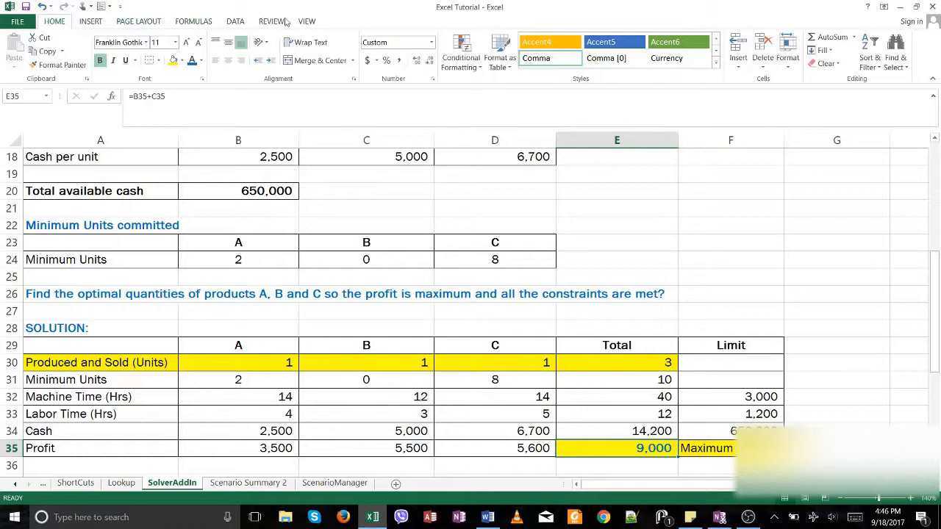
{"action": "left_click", "coordinate": [241, 23]}
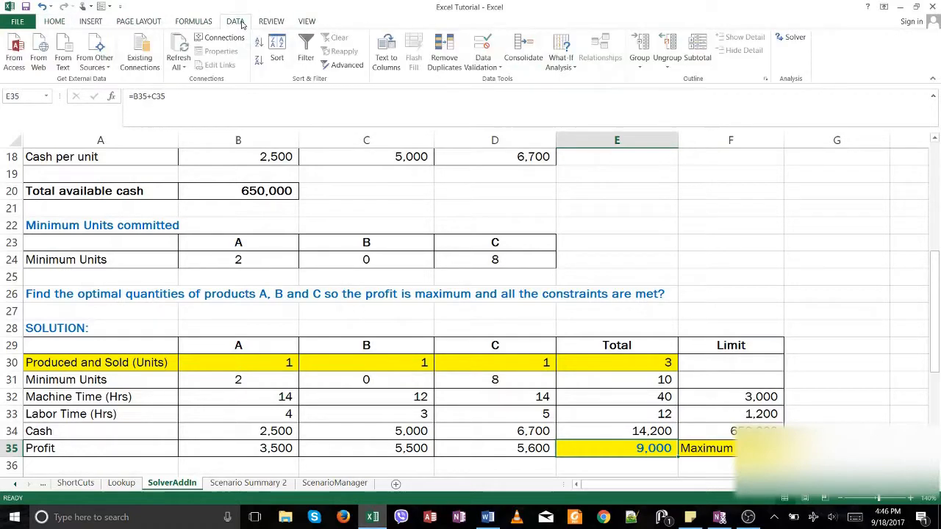
{"action": "left_click", "coordinate": [786, 37]}
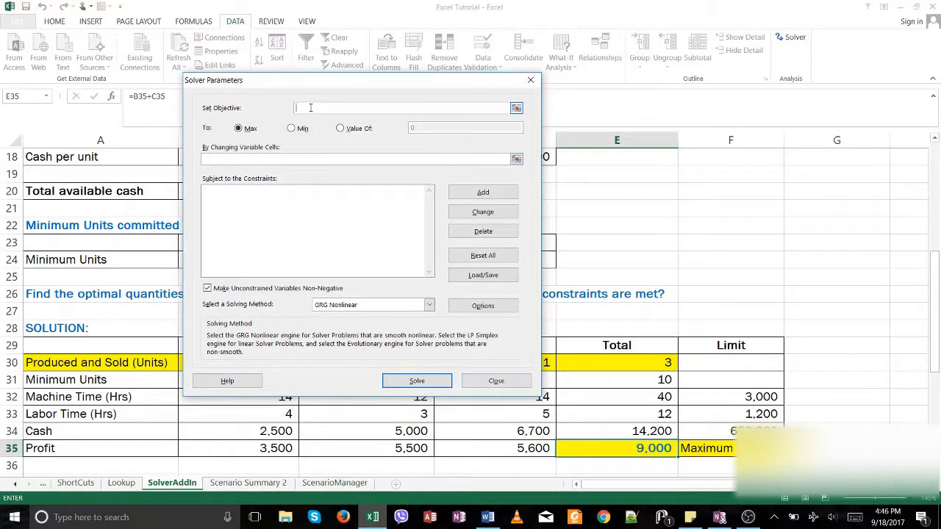
{"action": "left_click", "coordinate": [291, 129]}
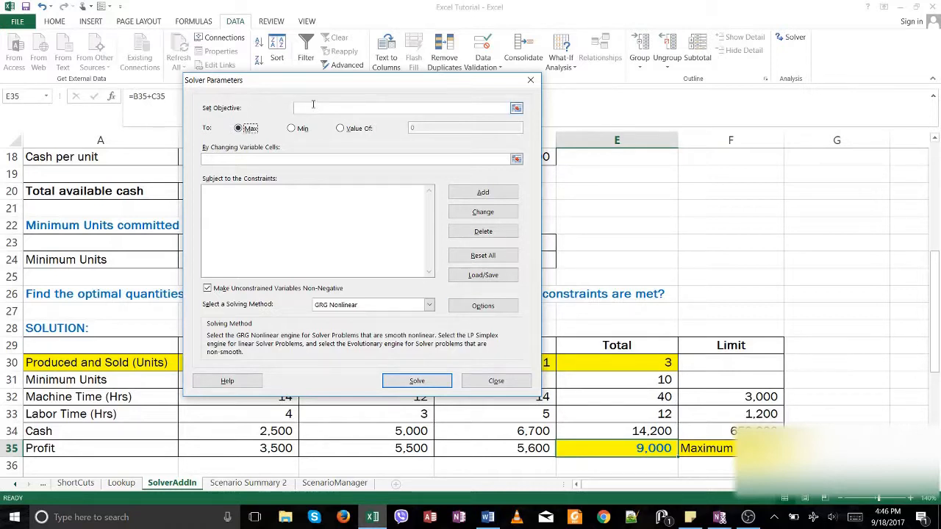
{"action": "left_click", "coordinate": [313, 105]}
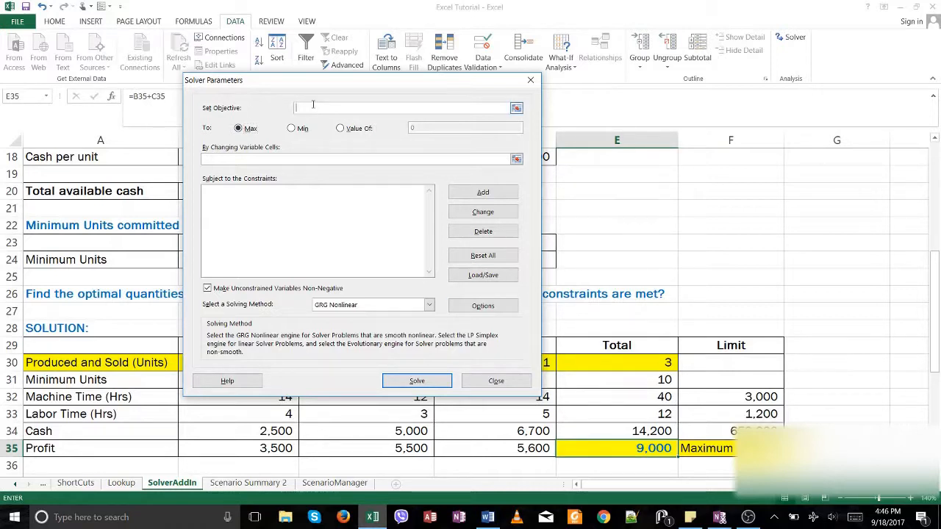
{"action": "left_click", "coordinate": [642, 449]}
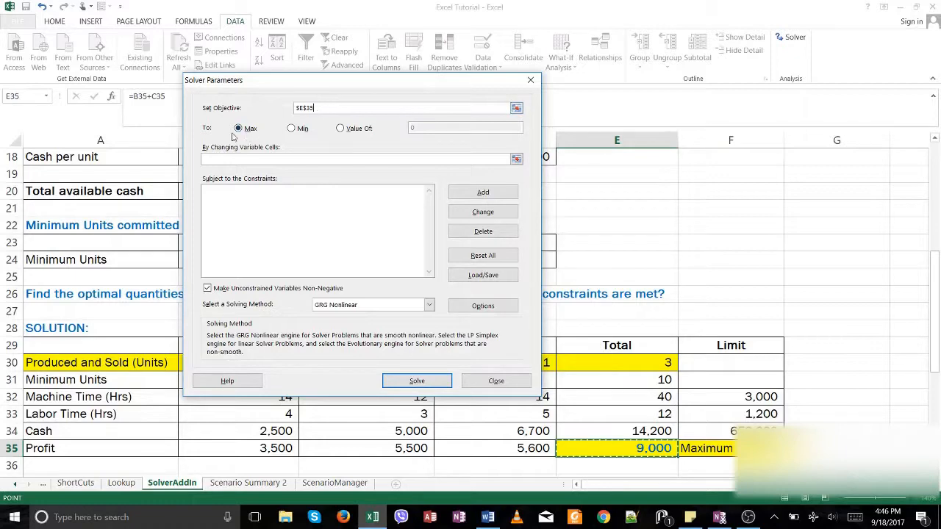
Step: Set Solver's changing variable cells to the Produced and Sold units in B30:D30
{"action": "left_click", "coordinate": [243, 157]}
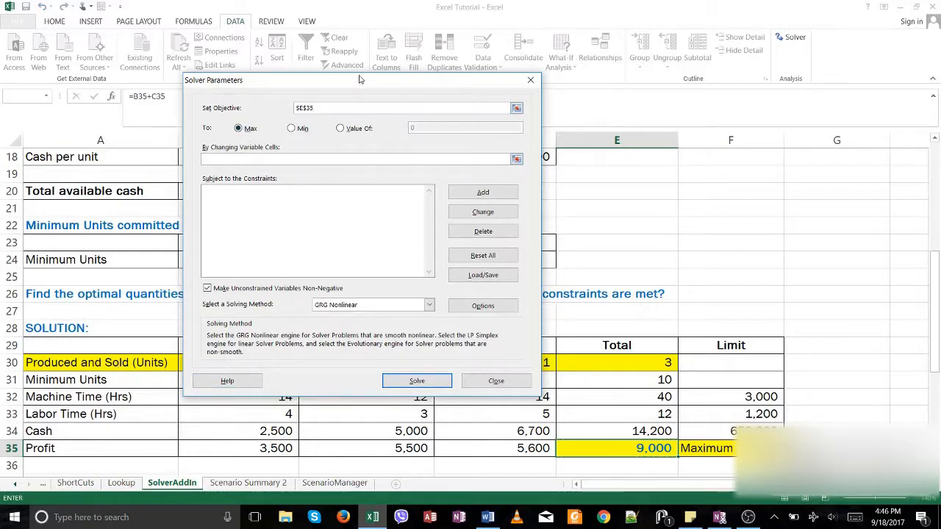
{"action": "left_click_drag", "start_coordinate": [360, 79], "coordinate": [513, 12]}
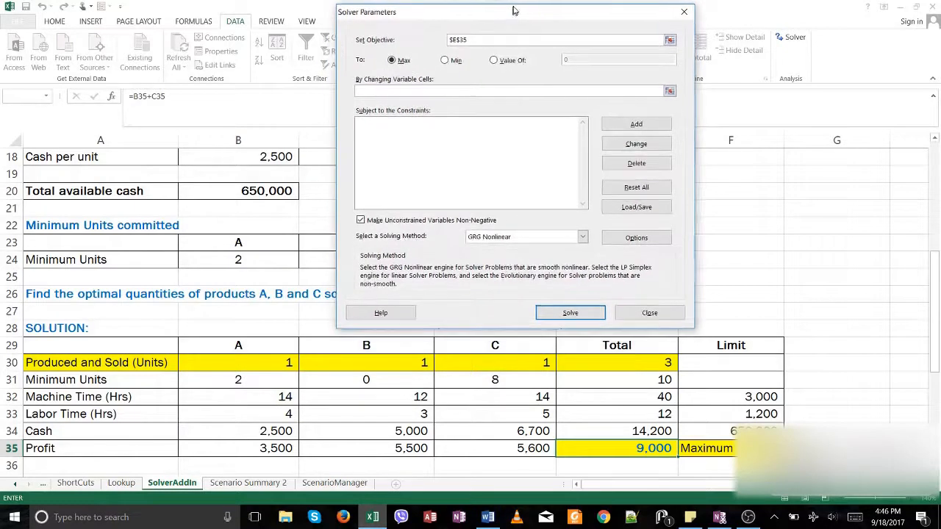
{"action": "left_click", "coordinate": [272, 359]}
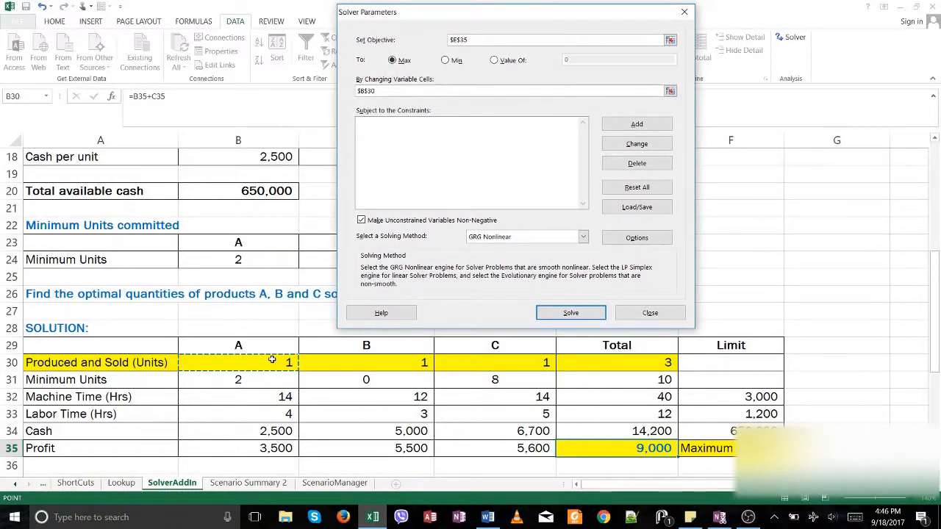
{"action": "key", "text": "shift+Right"}
{"action": "key", "text": "shift+Right"}
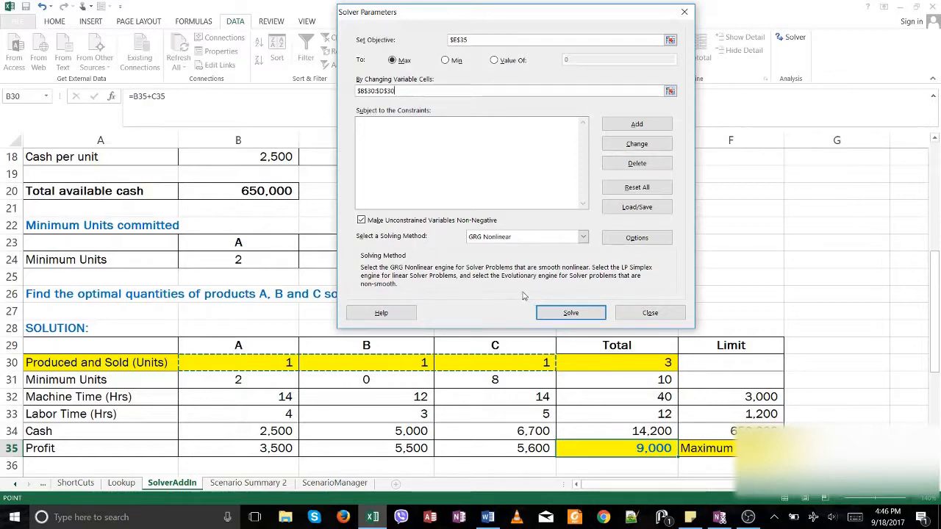
Step: Add a Solver constraint requiring product A's produced units in B30 to be >= its minimum units in B31
{"action": "left_click", "coordinate": [639, 126]}
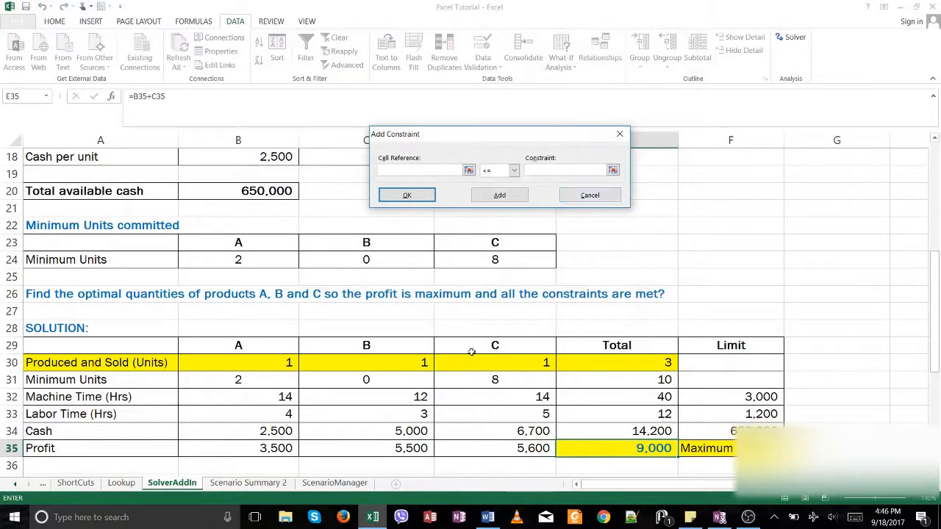
{"action": "left_click", "coordinate": [267, 363]}
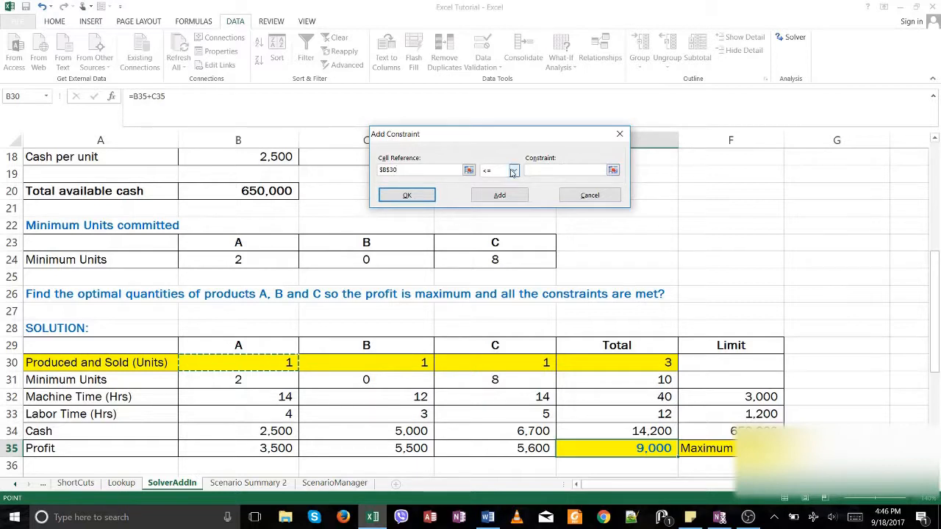
{"action": "left_click", "coordinate": [513, 171]}
{"action": "left_click", "coordinate": [490, 197]}
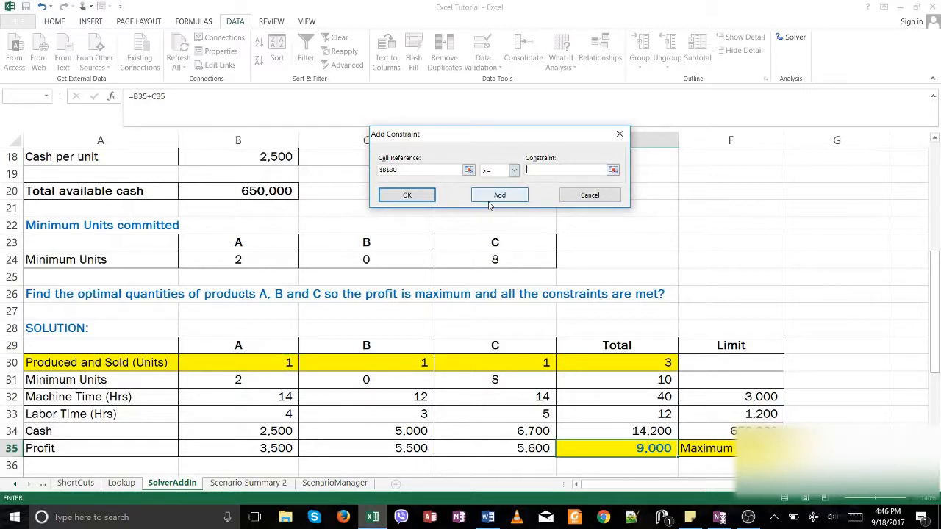
{"action": "left_click", "coordinate": [257, 382]}
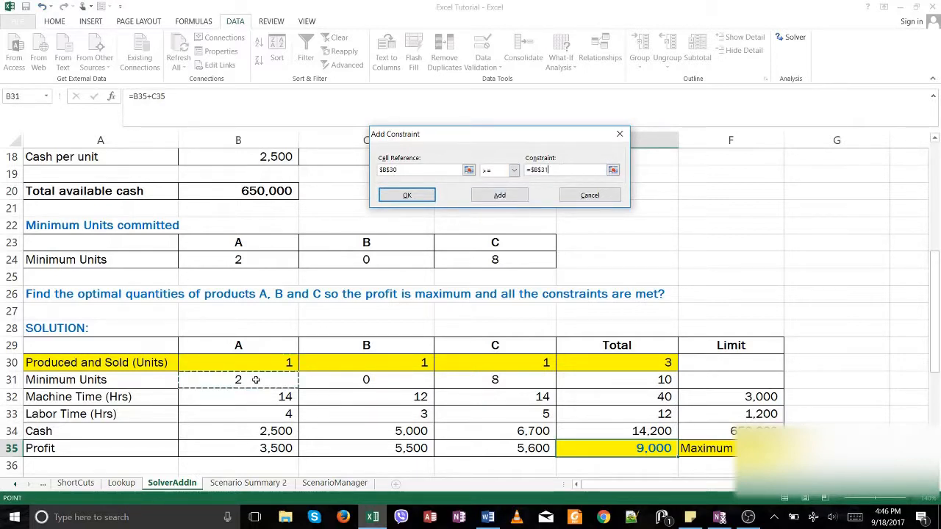
{"action": "left_click", "coordinate": [498, 195]}
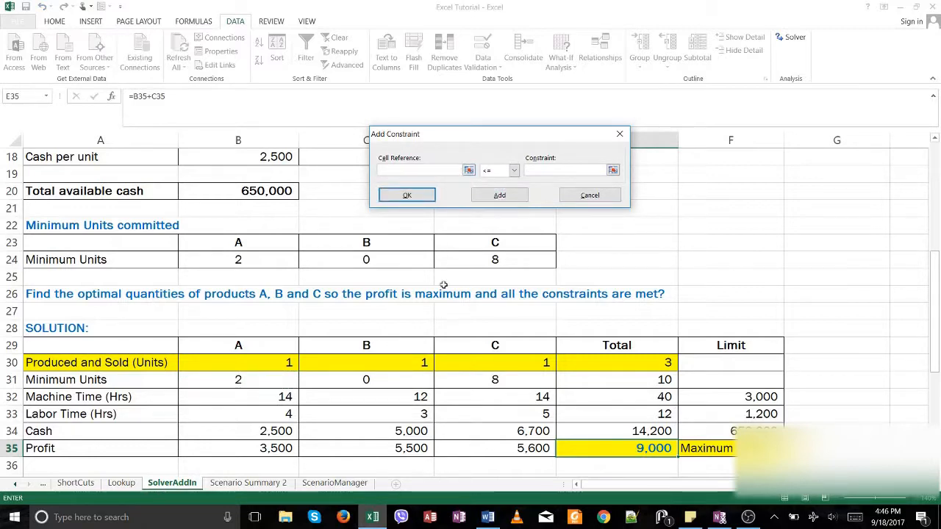
Step: Add a Solver constraint requiring product C's produced units in D30 to be >= its minimum units in D31
{"action": "left_click", "coordinate": [514, 357]}
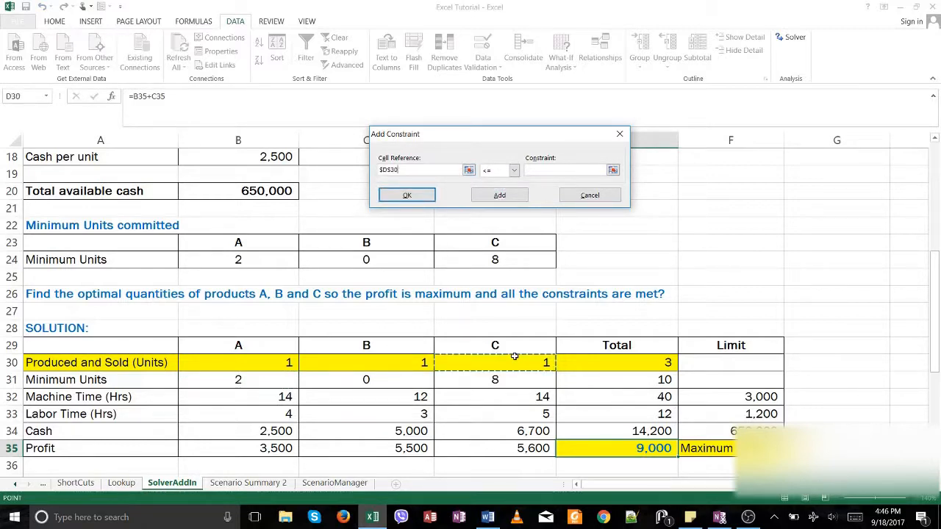
{"action": "left_click", "coordinate": [514, 170]}
{"action": "left_click", "coordinate": [490, 199]}
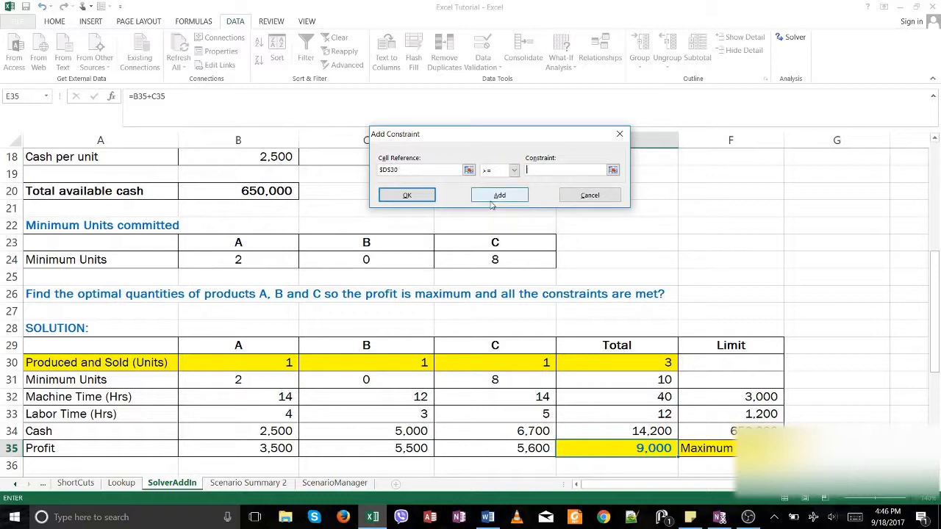
{"action": "left_click", "coordinate": [487, 380]}
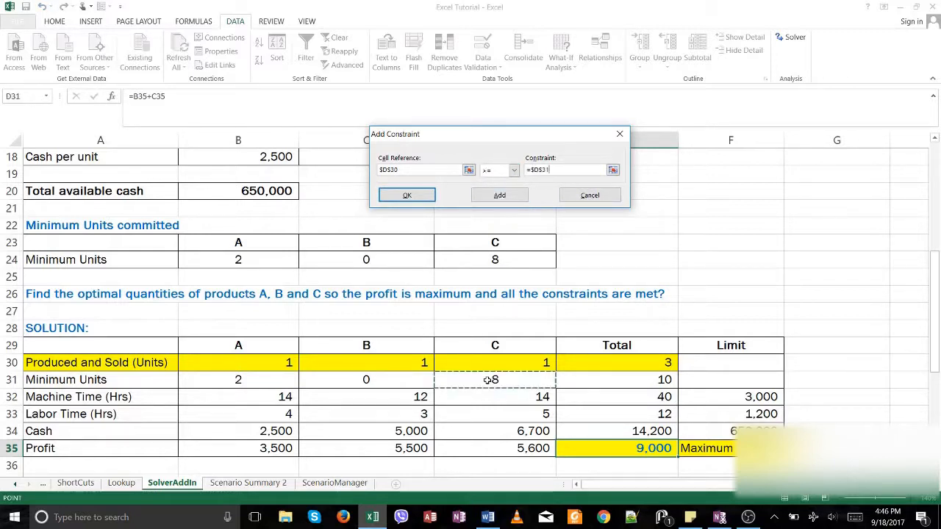
{"action": "left_click", "coordinate": [497, 196]}
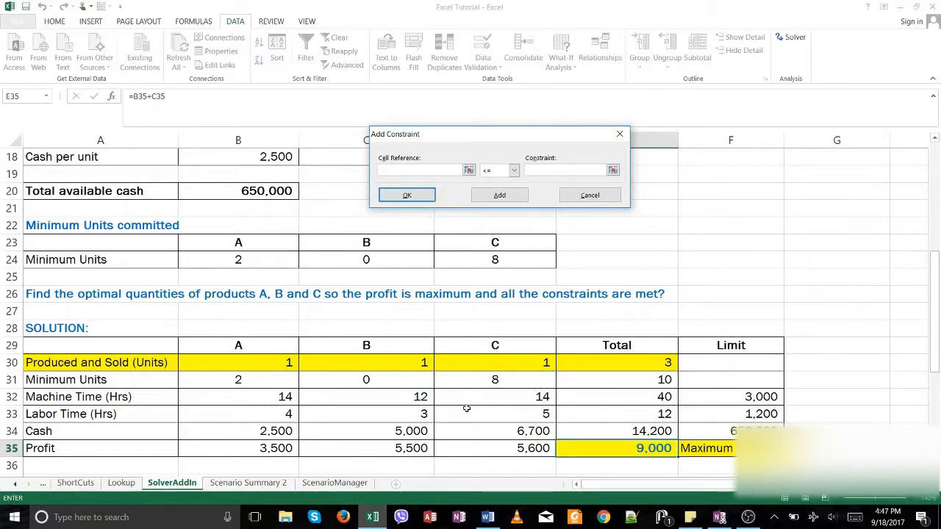
Step: Add a Solver constraint keeping total machine time in E32 <= the limit in F32
{"action": "left_click", "coordinate": [636, 397]}
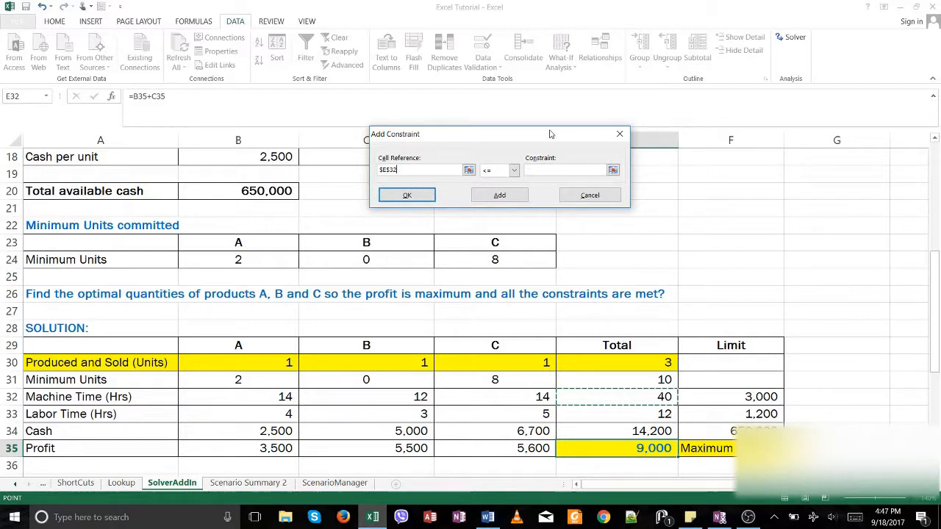
{"action": "left_click", "coordinate": [558, 170]}
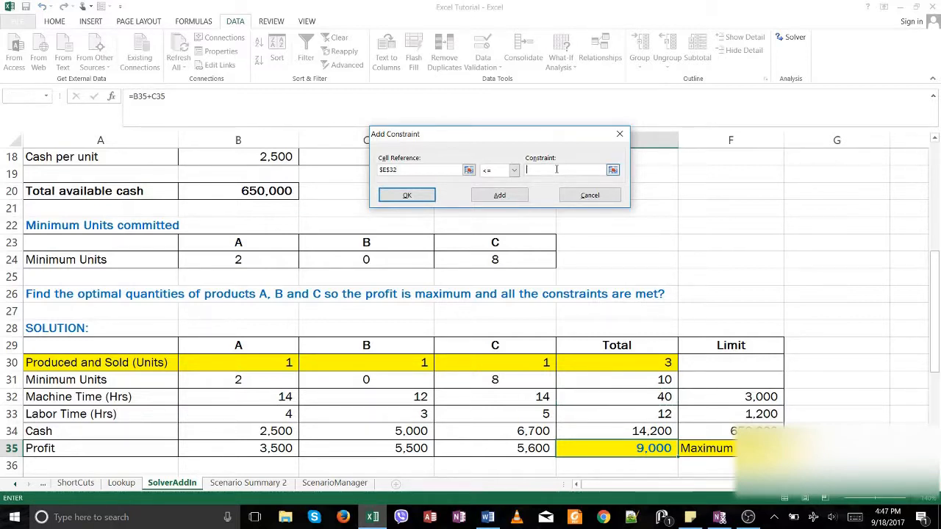
{"action": "left_click", "coordinate": [721, 397]}
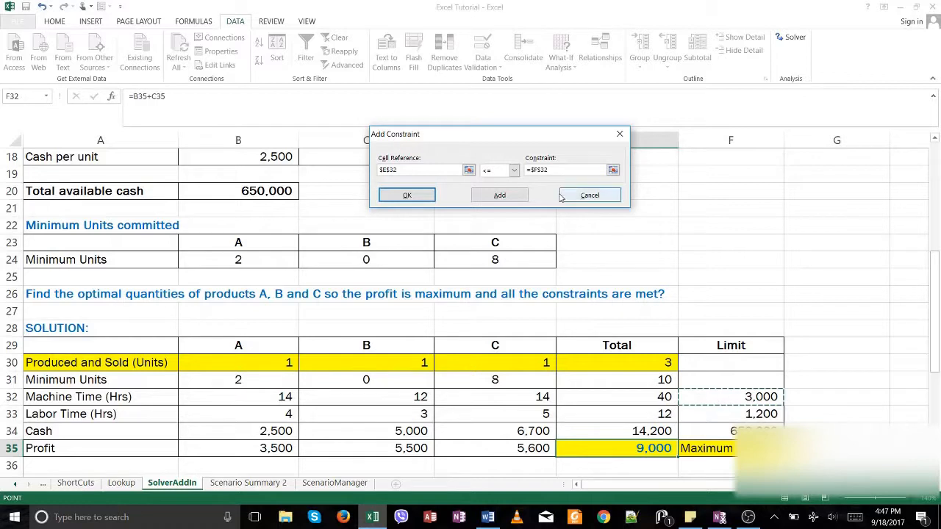
{"action": "left_click", "coordinate": [482, 197]}
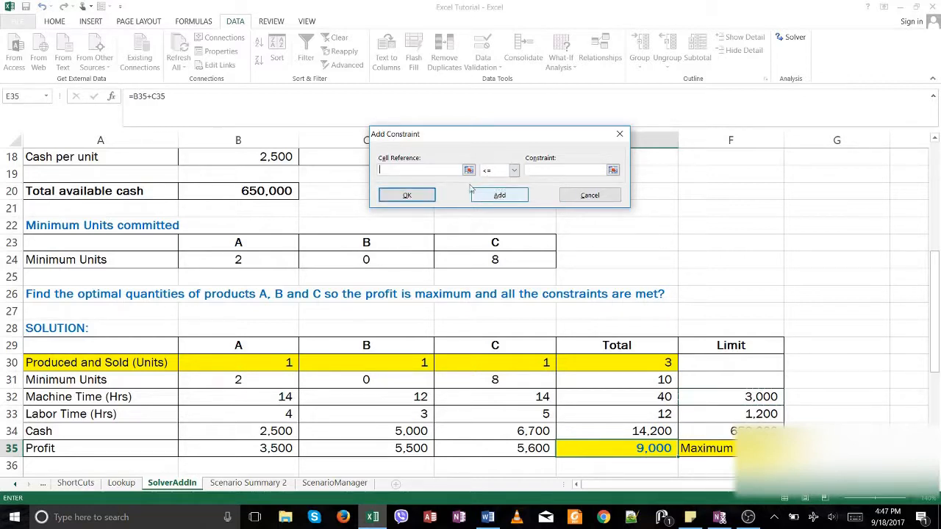
Step: Add a Solver constraint keeping total labor time in E33 <= the limit in F33
{"action": "left_click", "coordinate": [646, 416]}
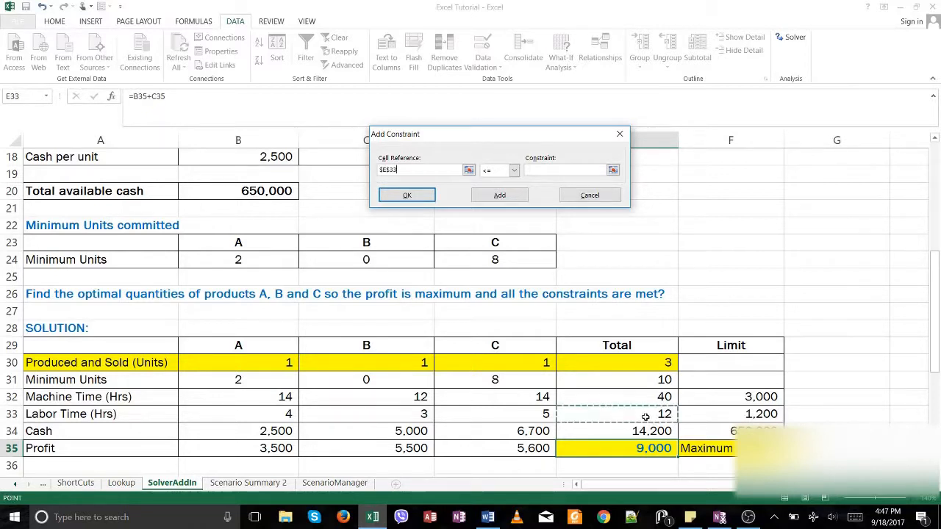
{"action": "left_click", "coordinate": [542, 170]}
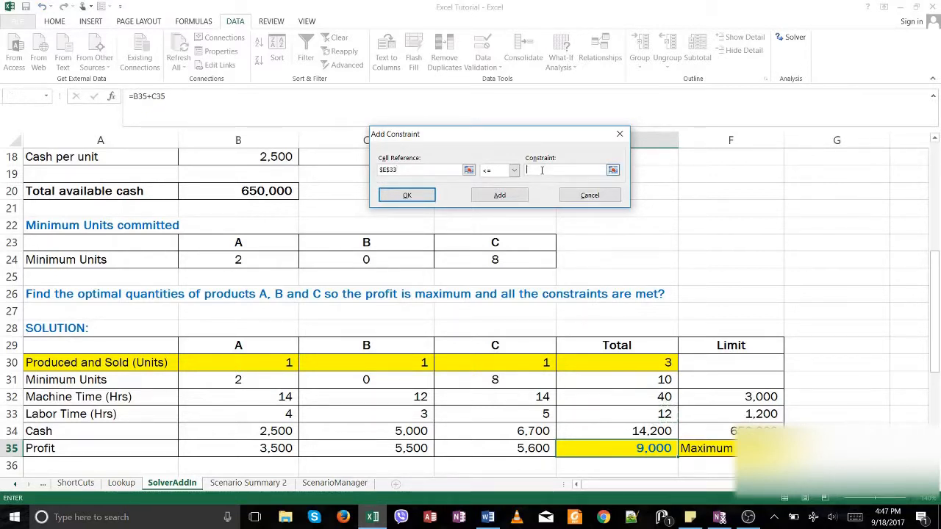
{"action": "left_click", "coordinate": [728, 414]}
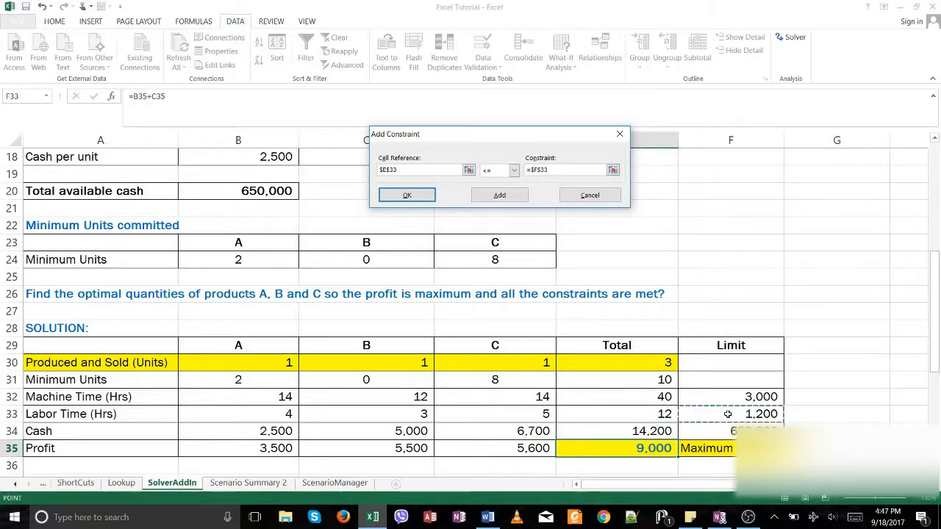
{"action": "left_click", "coordinate": [503, 196]}
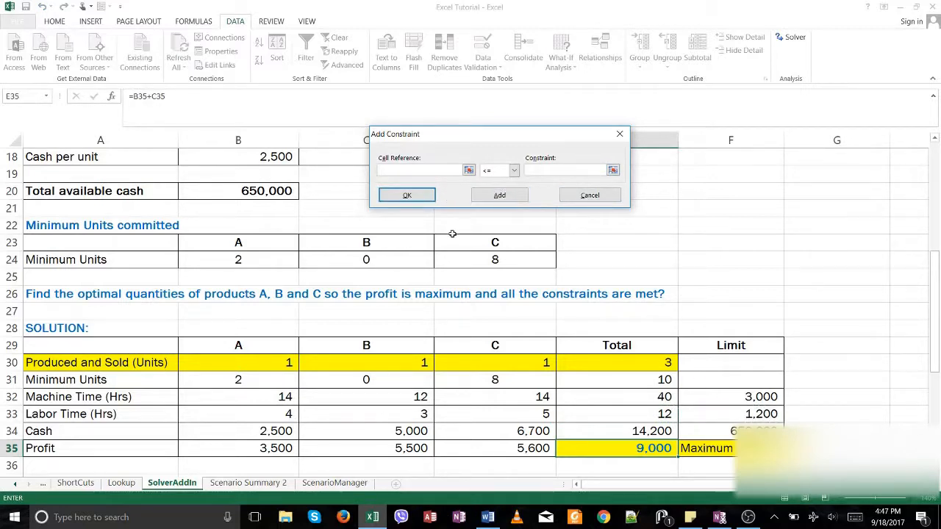
Step: Add a Solver constraint keeping total cash in E34 <= the limit in F34, and return to the Solver parameters
{"action": "left_click", "coordinate": [625, 432]}
{"action": "left_click", "coordinate": [563, 168]}
{"action": "left_click", "coordinate": [724, 430]}
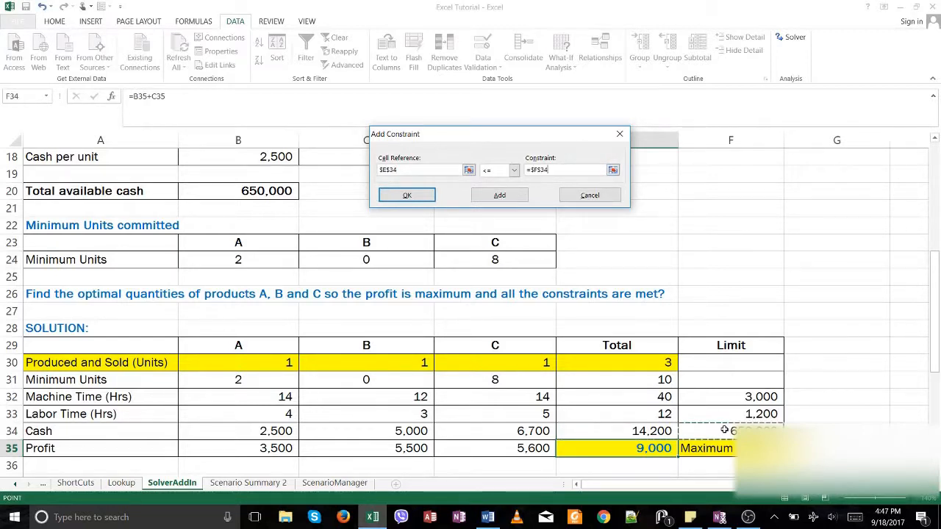
{"action": "left_click", "coordinate": [499, 196]}
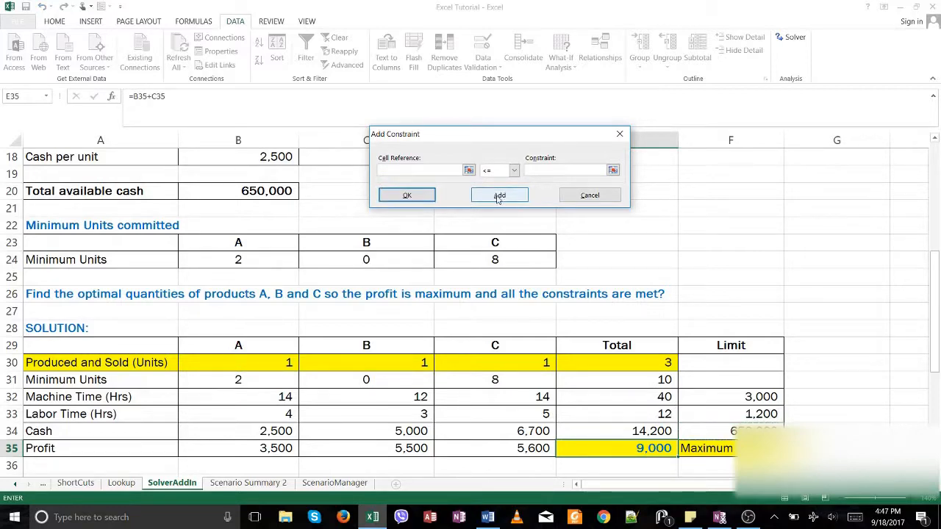
{"action": "left_click", "coordinate": [430, 197]}
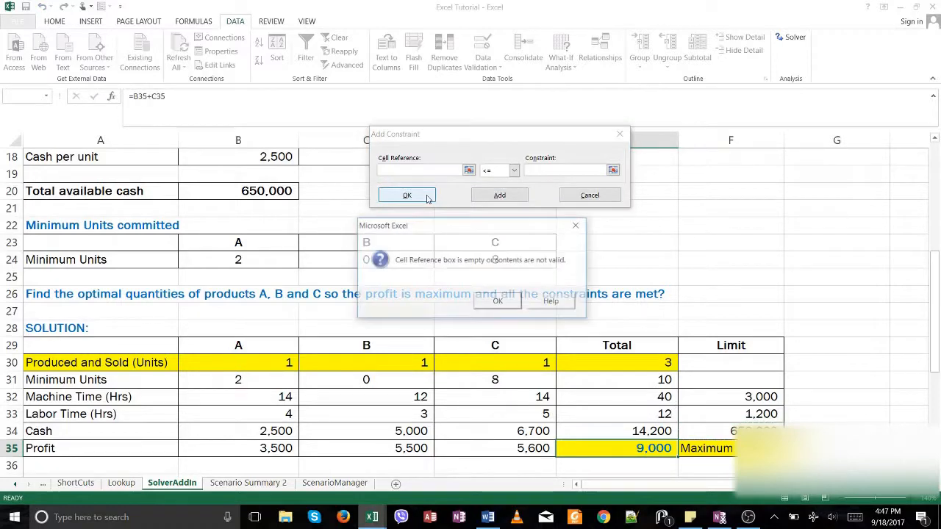
{"action": "left_click", "coordinate": [512, 307]}
{"action": "left_click", "coordinate": [591, 195]}
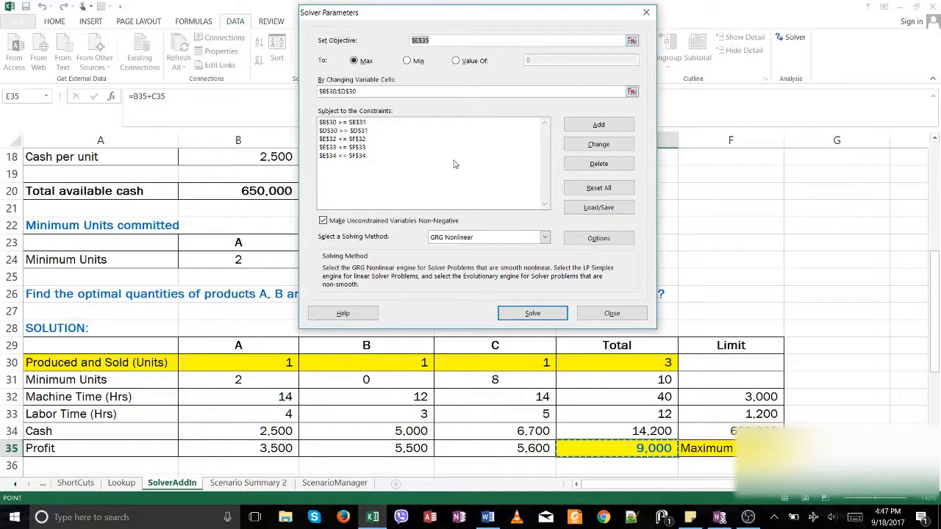
Step: Solve the model with the GRG Nonlinear method and keep the Solver solution
{"action": "left_click", "coordinate": [532, 313]}
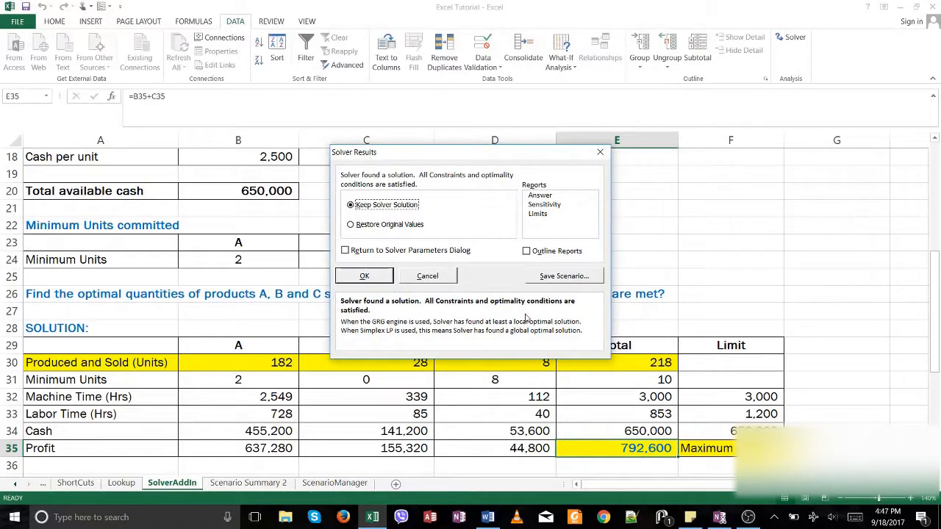
{"action": "left_click", "coordinate": [370, 277]}
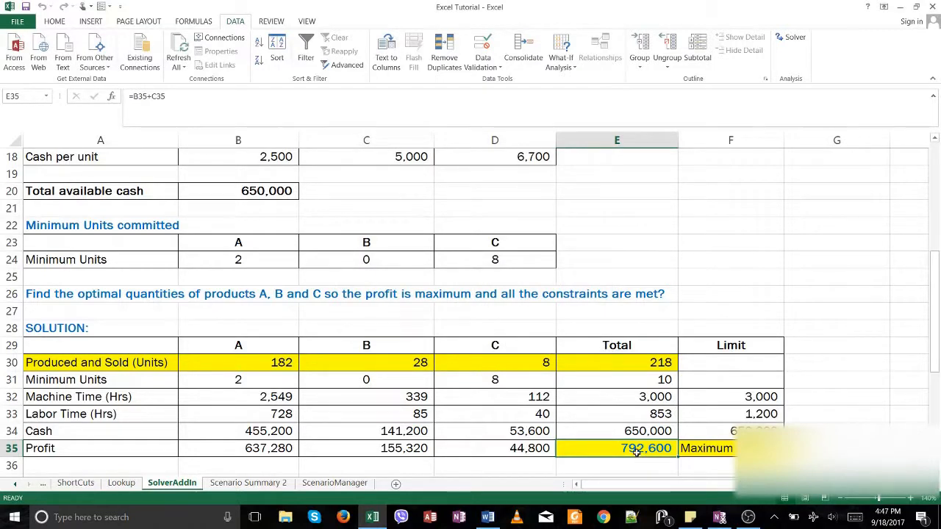
Step: Review the solved production quantities of products A, B and C in B30:D30
{"action": "left_click", "coordinate": [270, 362]}
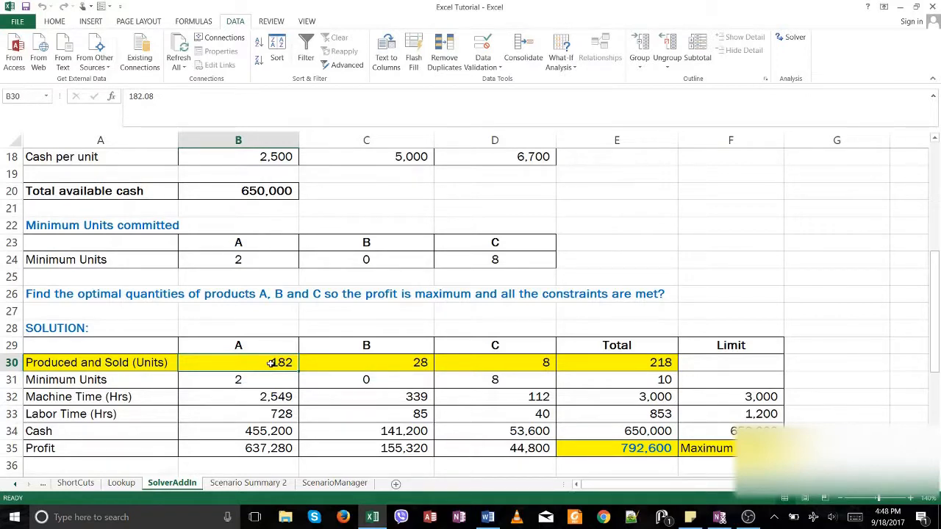
{"action": "key", "text": "Right"}
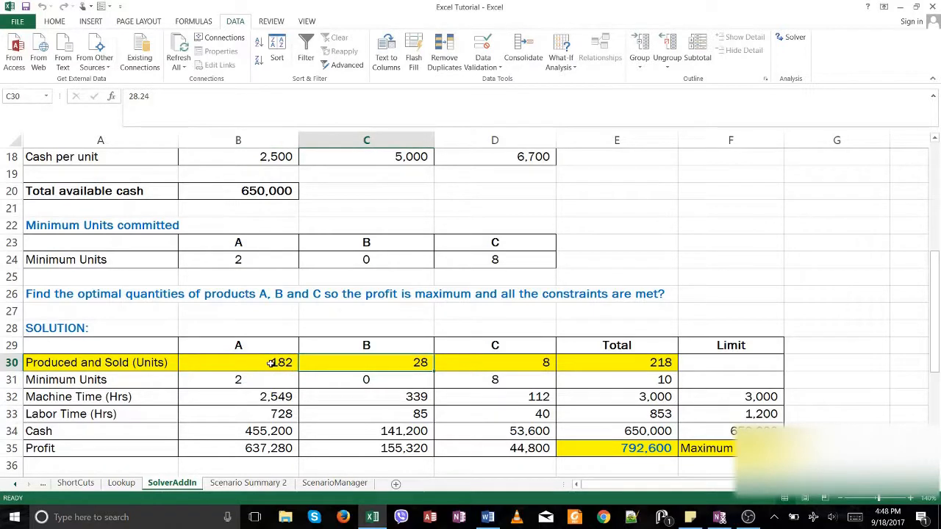
{"action": "key", "text": "Right"}
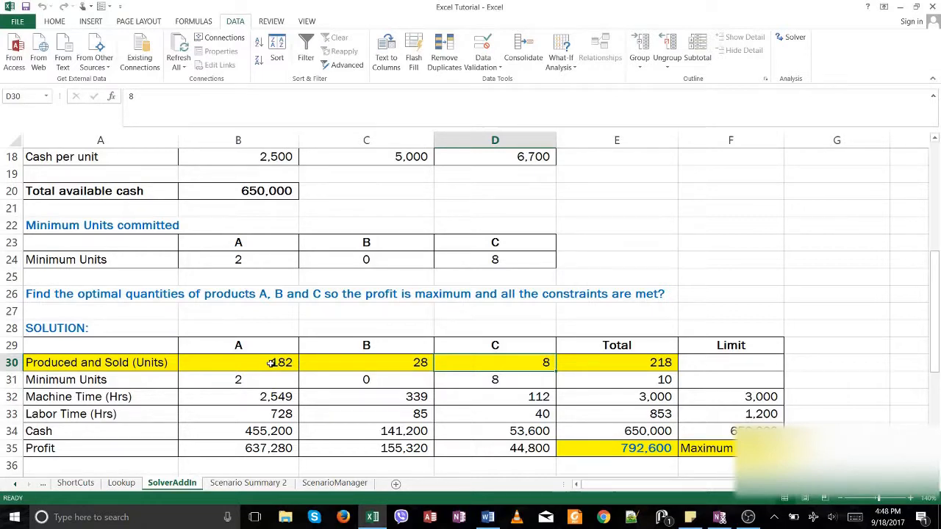
Step: Compare the machine time, labor time and cash totals in E32:E34 with their limits in column F, and check the total profit in E35
{"action": "key", "text": "Down"}
{"action": "key", "text": "Right"}
{"action": "key", "text": "Down"}
{"action": "key", "text": "Right"}
{"action": "key", "text": "Left"}
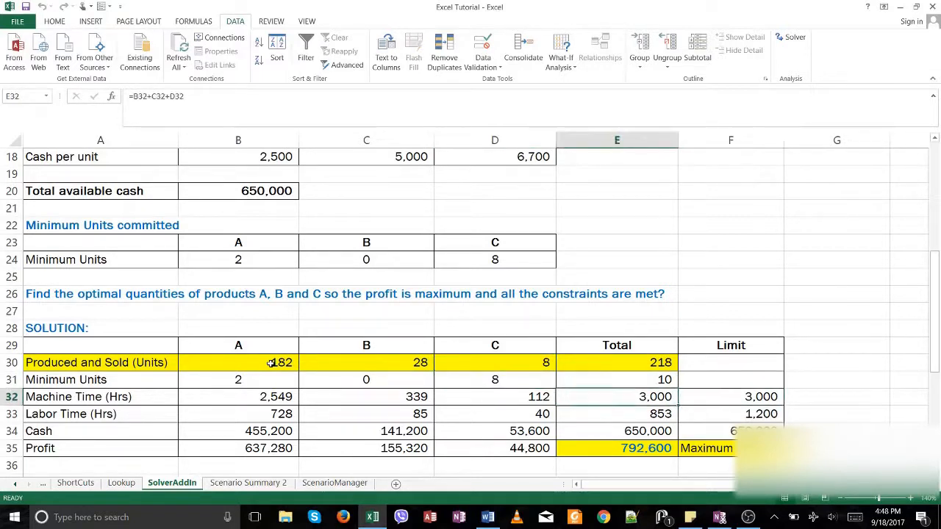
{"action": "key", "text": "Right"}
{"action": "key", "text": "Down"}
{"action": "key", "text": "Left"}
{"action": "key", "text": "Right"}
{"action": "key", "text": "Down"}
{"action": "key", "text": "Left"}
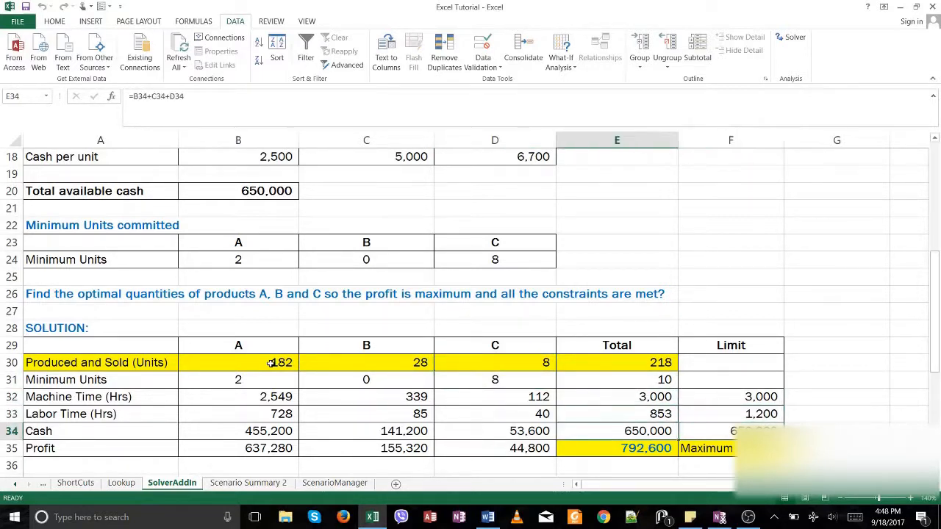
{"action": "key", "text": "Up"}
{"action": "key", "text": "Down"}
{"action": "key", "text": "Up"}
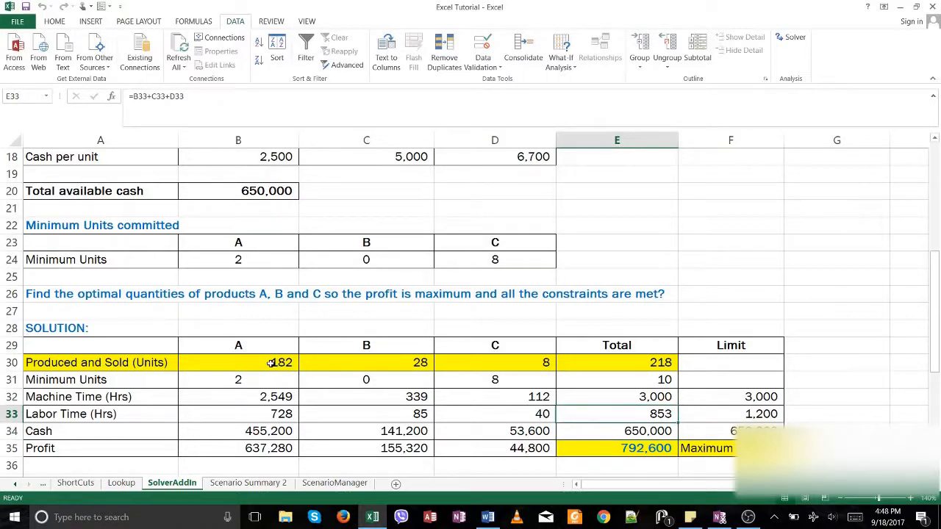
{"action": "key", "text": "Up"}
{"action": "key", "text": "Down"}
{"action": "key", "text": "Down"}
{"action": "key", "text": "Down"}
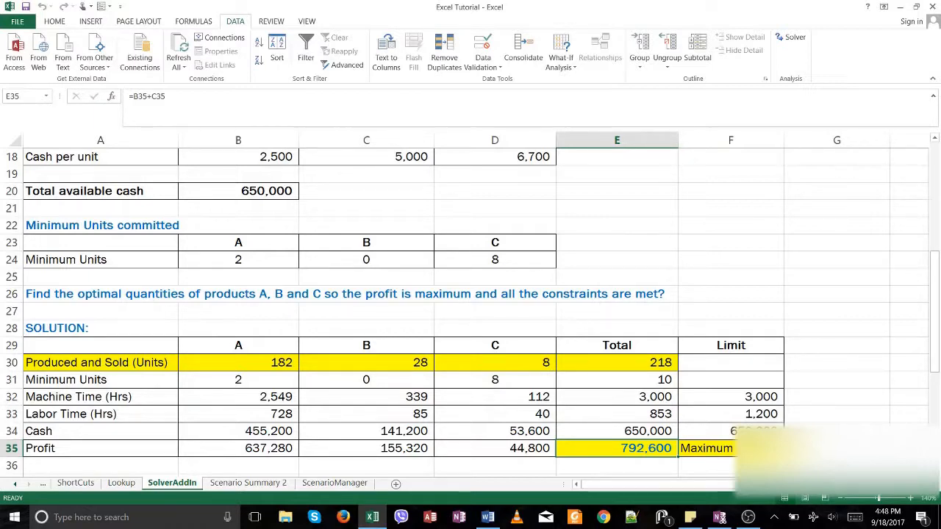
{"action": "left_click", "coordinate": [749, 517]}
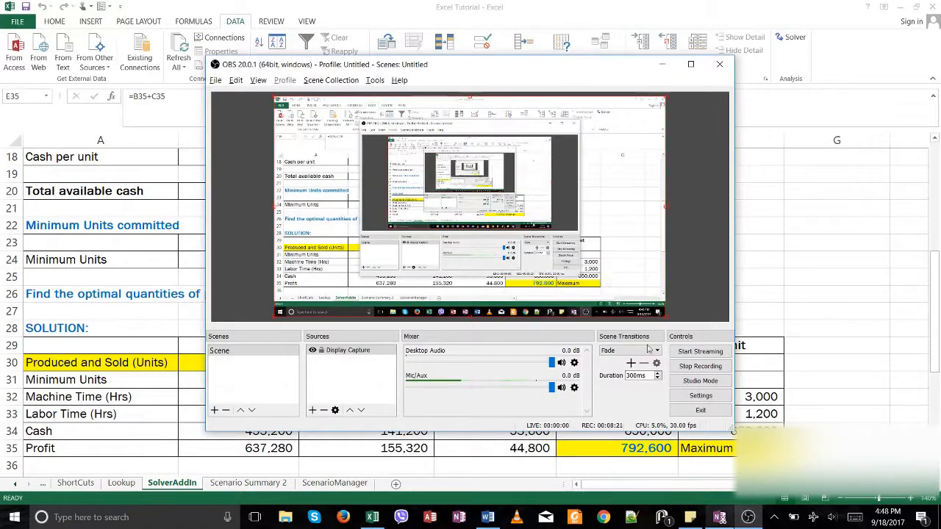